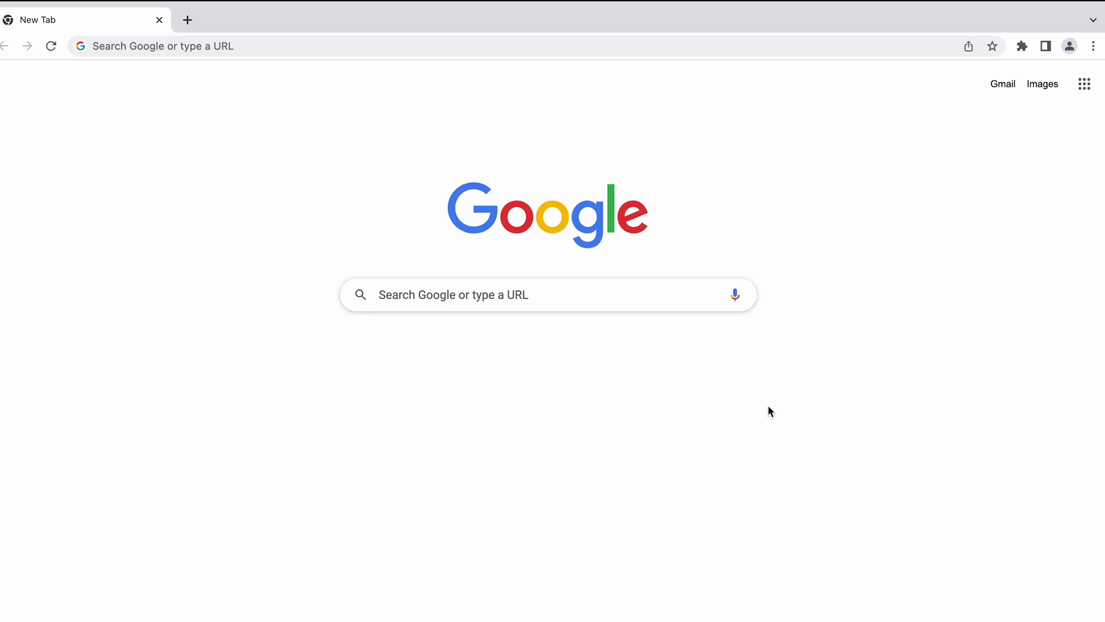
# Step: In Chrome's privacy settings, clear all-time cookies, site data, and cached images and files
pyautogui.click(1093, 46)
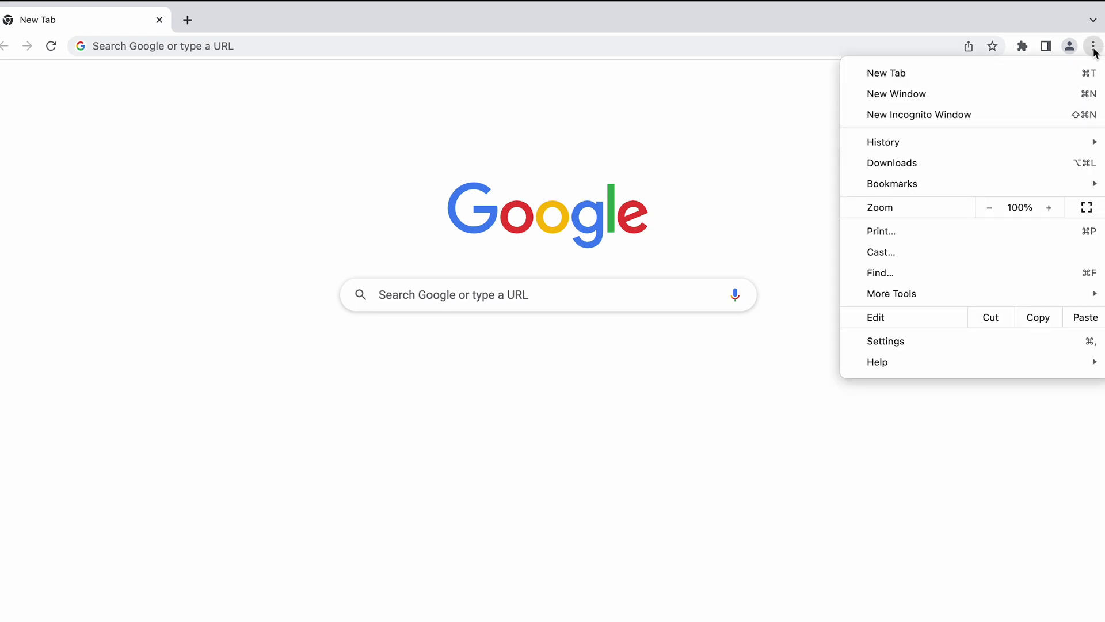
pyautogui.click(876, 340)
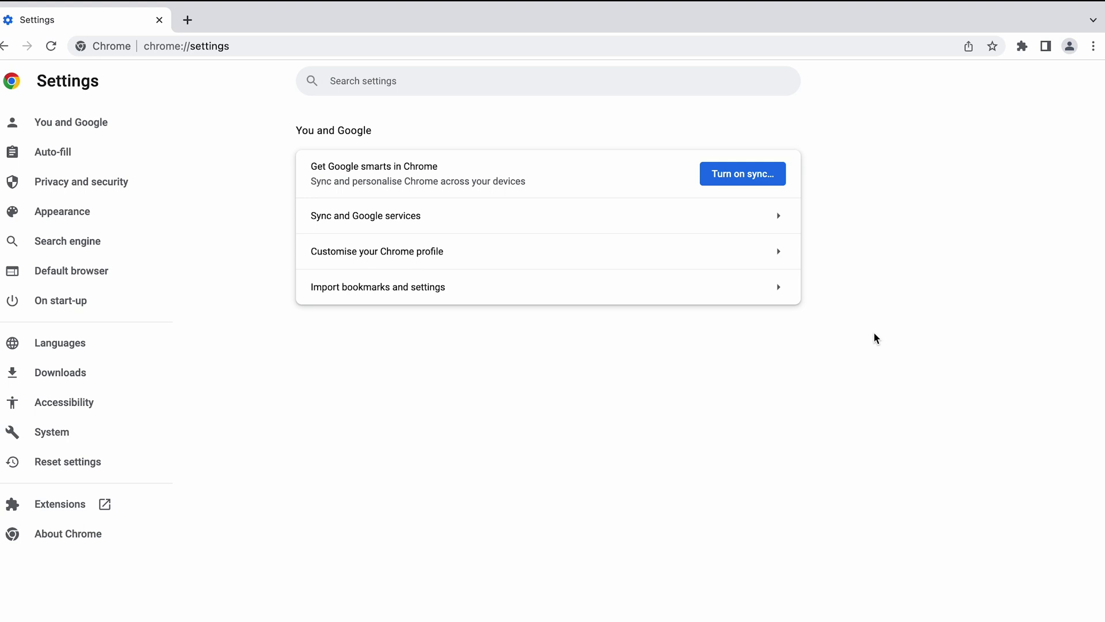
pyautogui.click(37, 192)
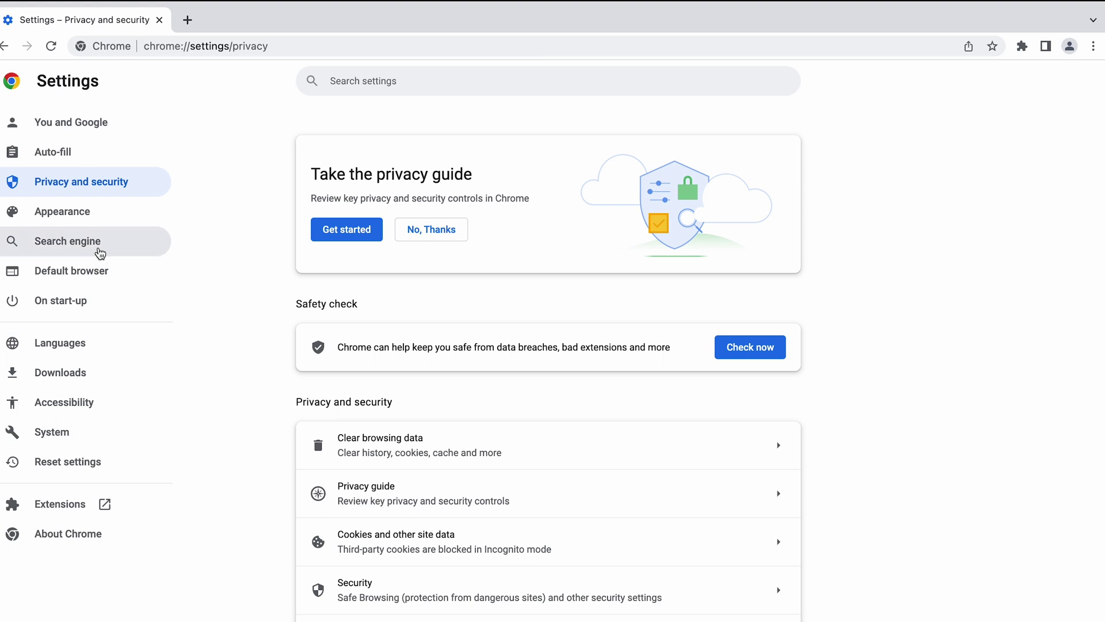
pyautogui.click(513, 464)
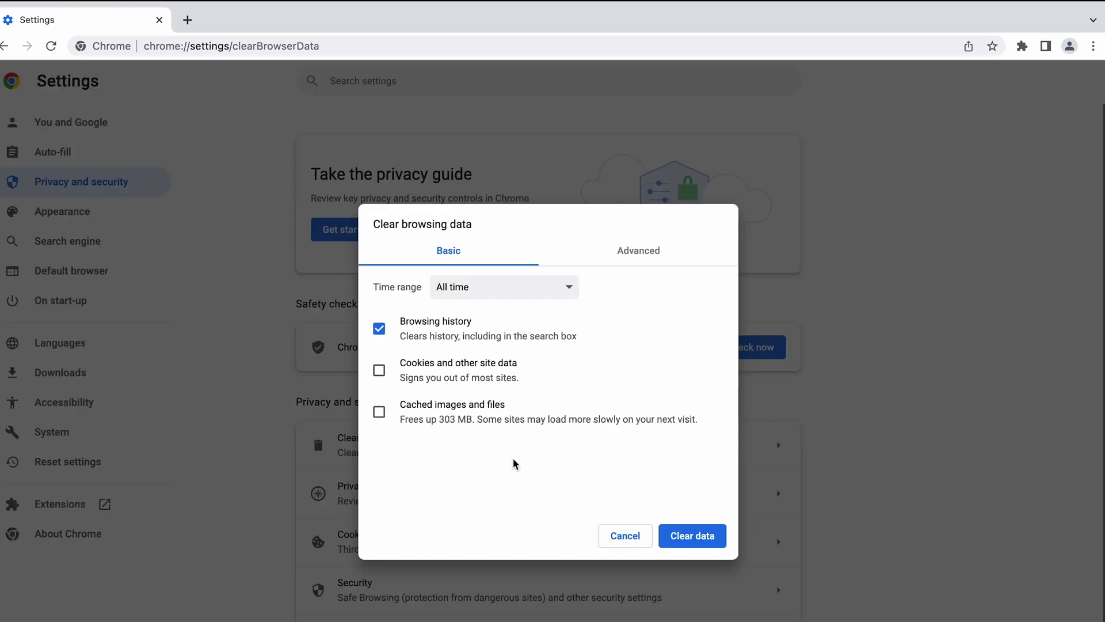
pyautogui.click(456, 378)
pyautogui.click(447, 408)
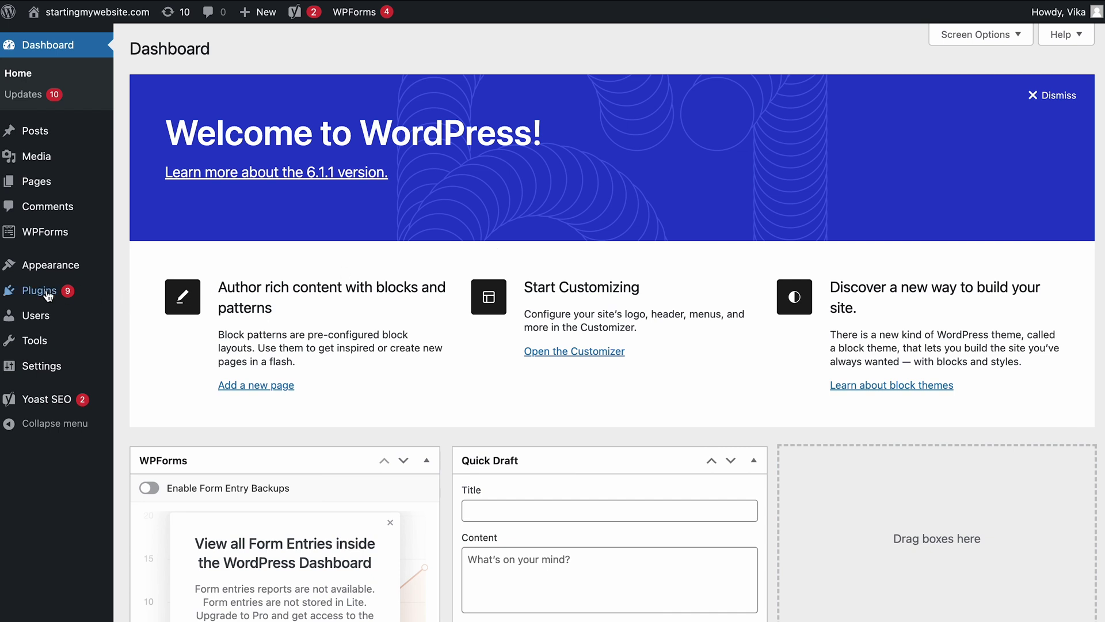
# Step: Select every plugin under Installed Plugins and bulk-deactivate them all
pyautogui.moveTo(40, 290)
pyautogui.click(159, 294)
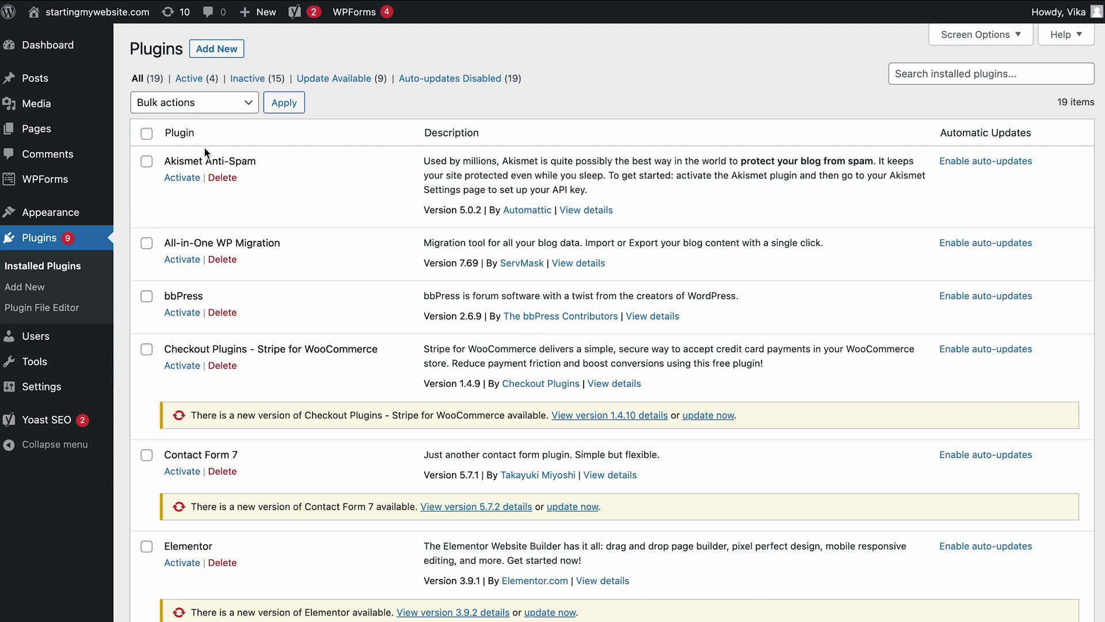
pyautogui.click(147, 135)
pyautogui.click(167, 104)
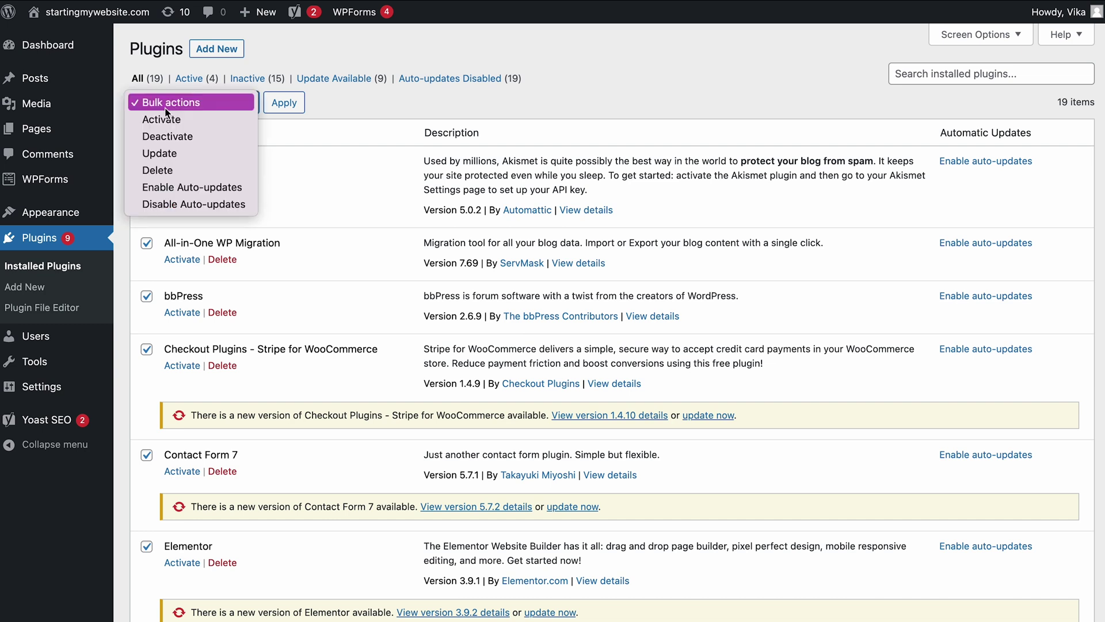
pyautogui.click(168, 138)
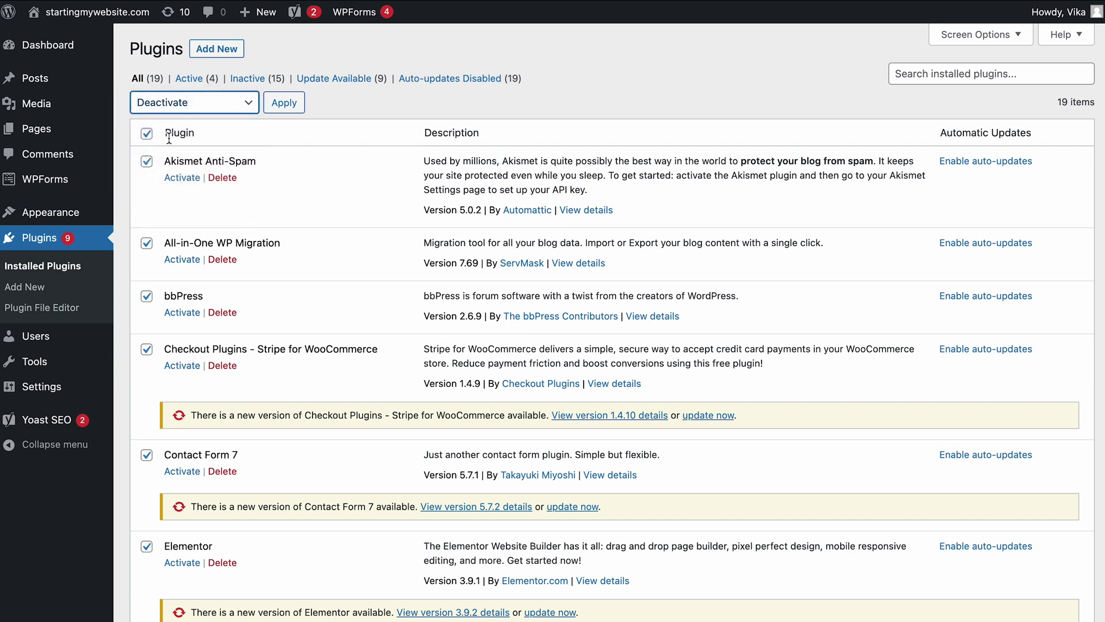
pyautogui.click(278, 104)
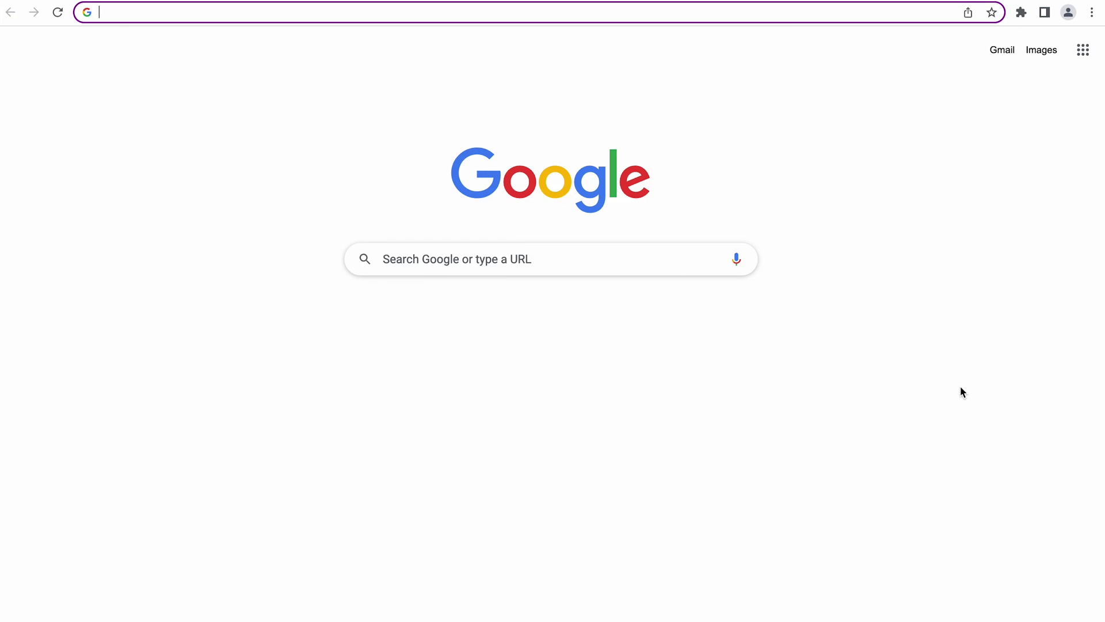
# Step: Load the live site, activate All-in-One WP Migration, and reload the site to test it
pyautogui.write('https://startingmywebsite.com/')
pyautogui.press('Return')
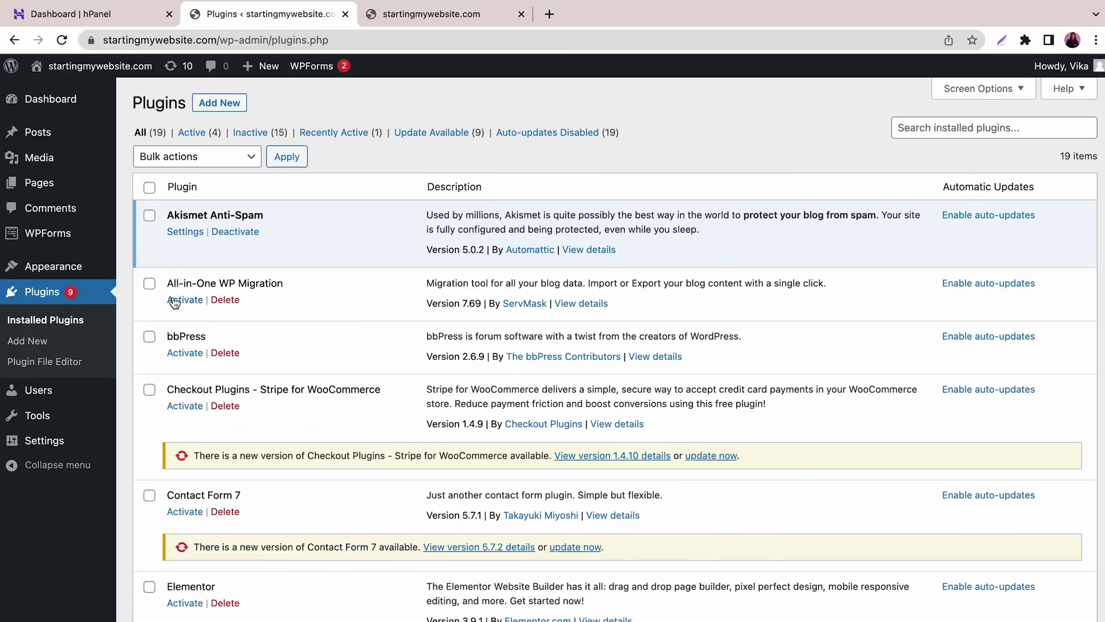
pyautogui.click(183, 300)
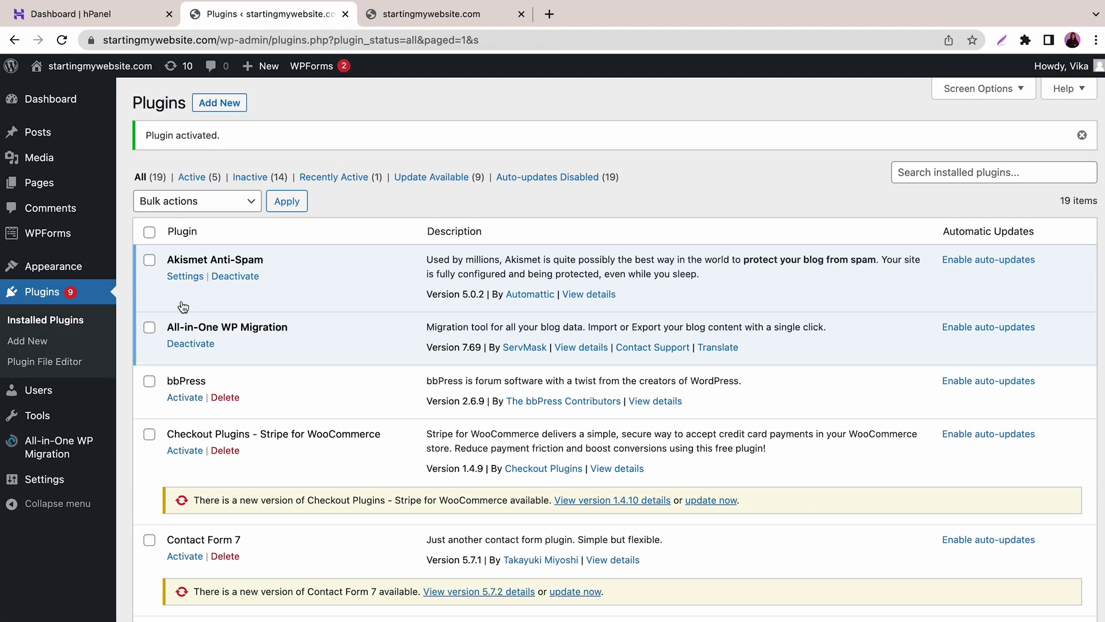
pyautogui.click(438, 13)
pyautogui.click(391, 42)
pyautogui.press('Return')
# Step: Activate bbPress and reload the live site to confirm it still loads
pyautogui.click(282, 16)
pyautogui.click(190, 398)
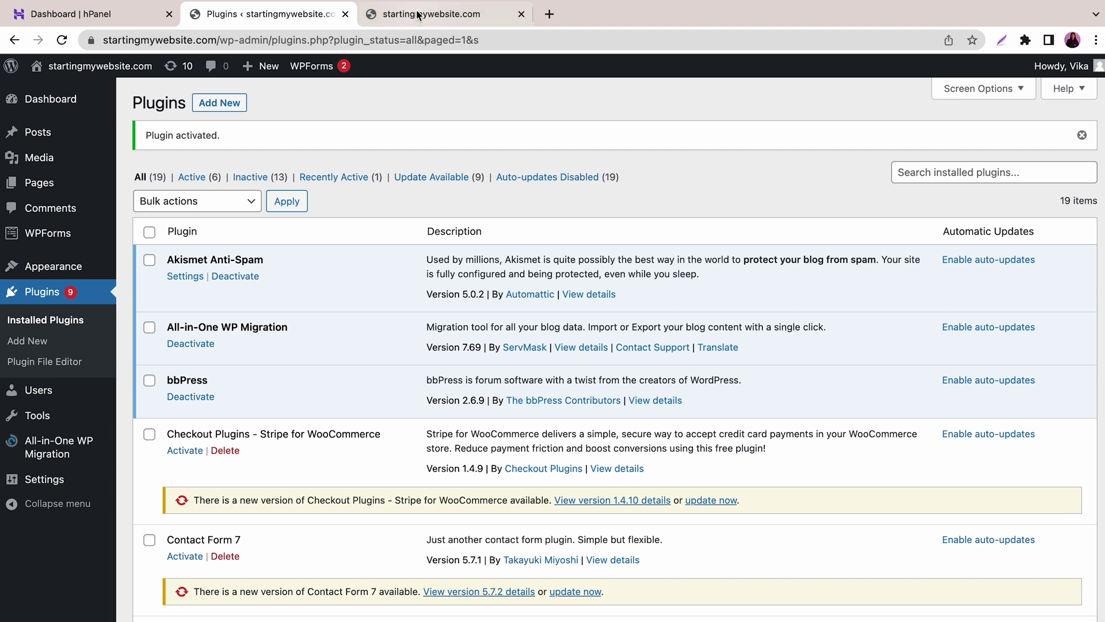
pyautogui.click(392, 15)
pyautogui.click(381, 33)
pyautogui.press('Return')
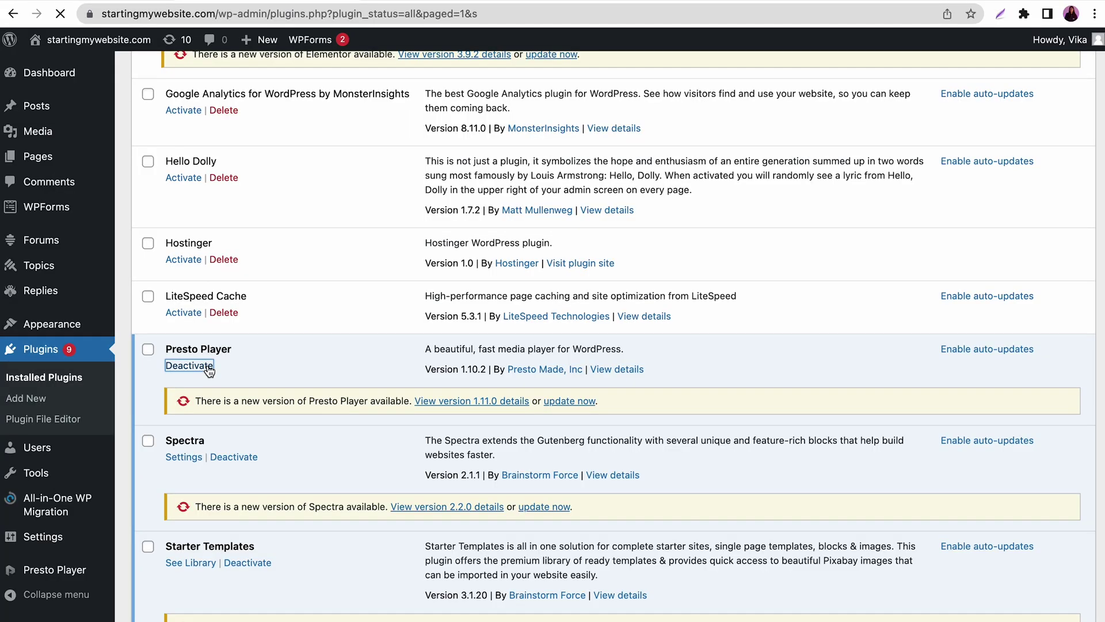
# Step: Deactivate Presto Player, then delete it along with its data
pyautogui.click(190, 369)
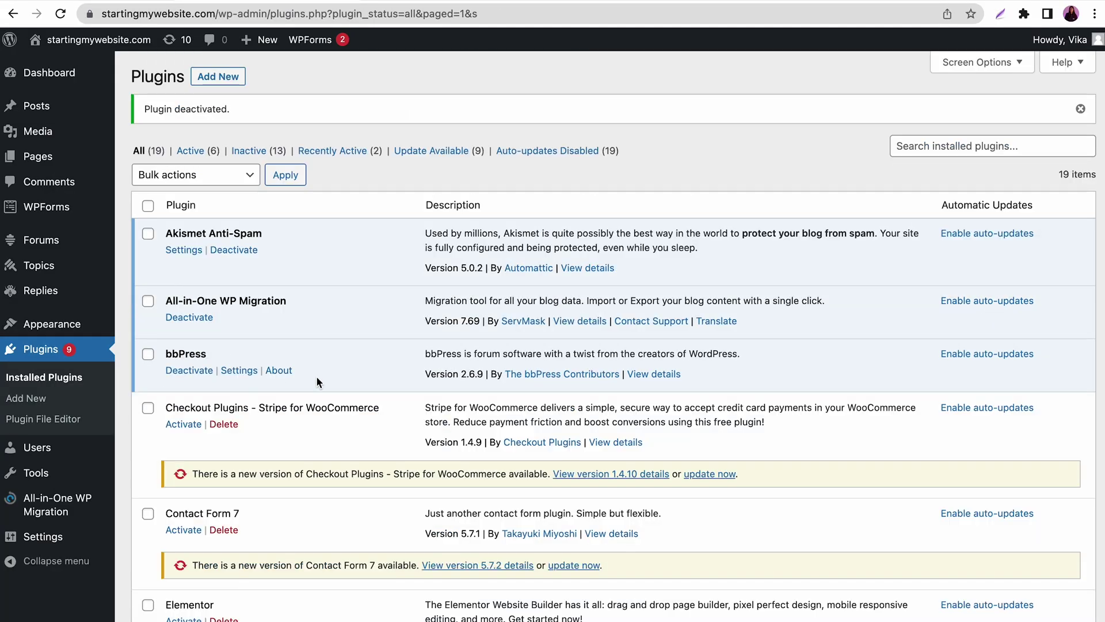
pyautogui.scroll(-10, 317, 378)
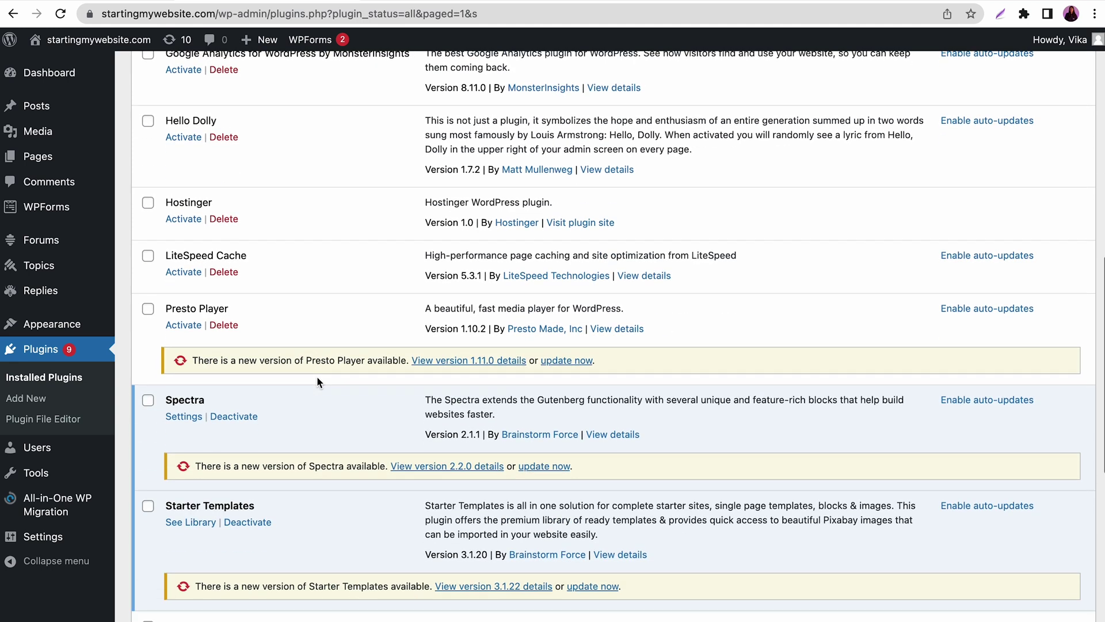
pyautogui.click(233, 325)
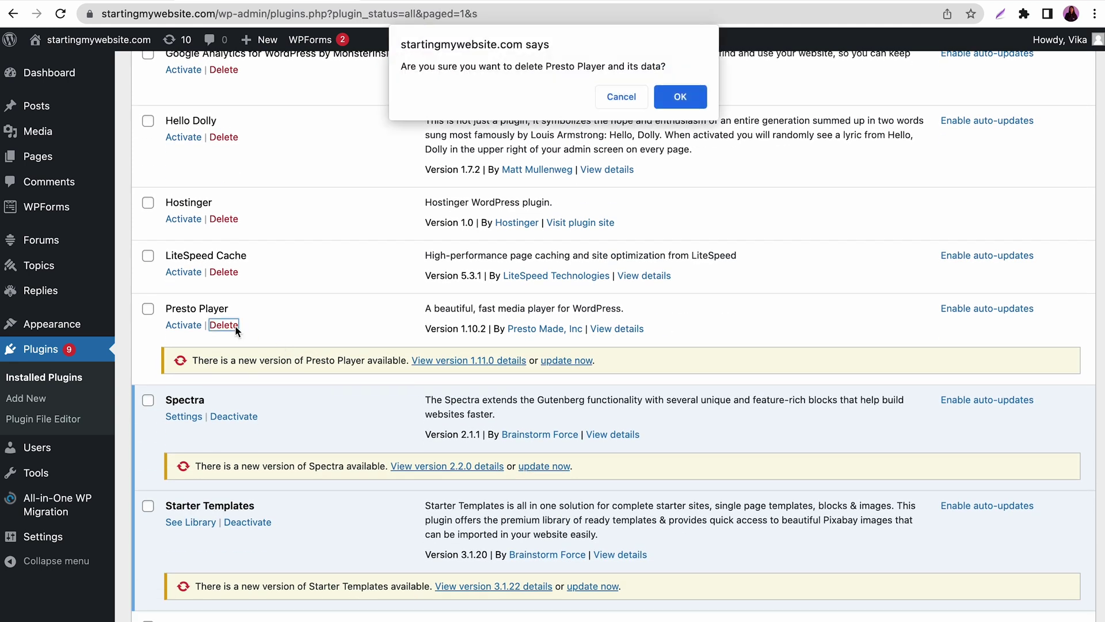
pyautogui.click(689, 97)
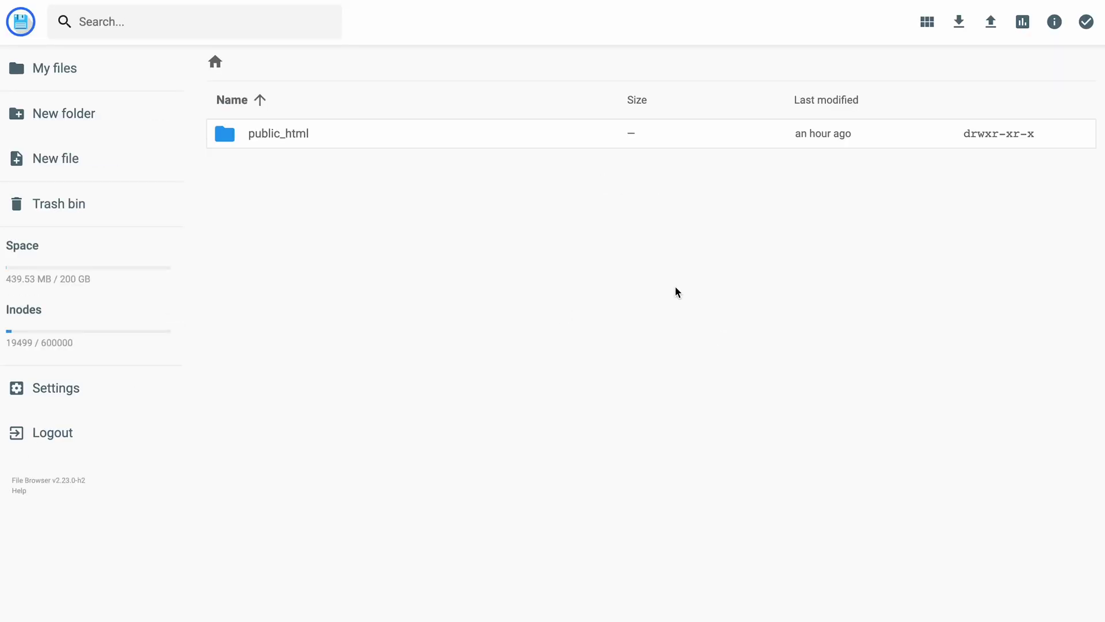
# Step: Browse to public_html/wp-content/plugins and enter trustpulse-api_disabled as the trustpulse-api folder's new name
pyautogui.doubleClick(377, 140)
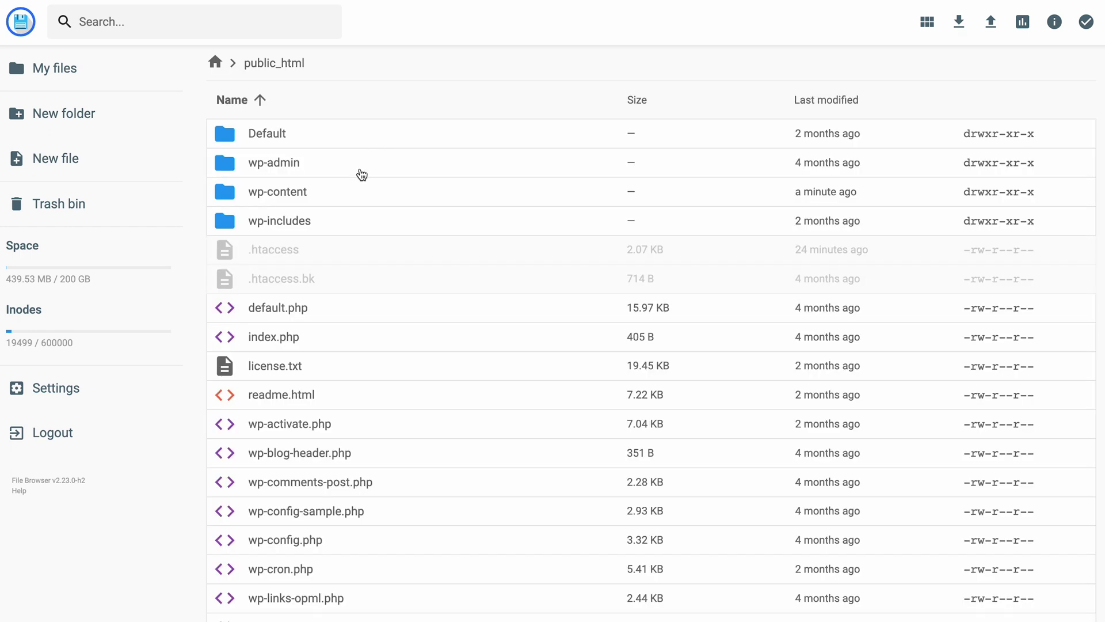
pyautogui.doubleClick(338, 191)
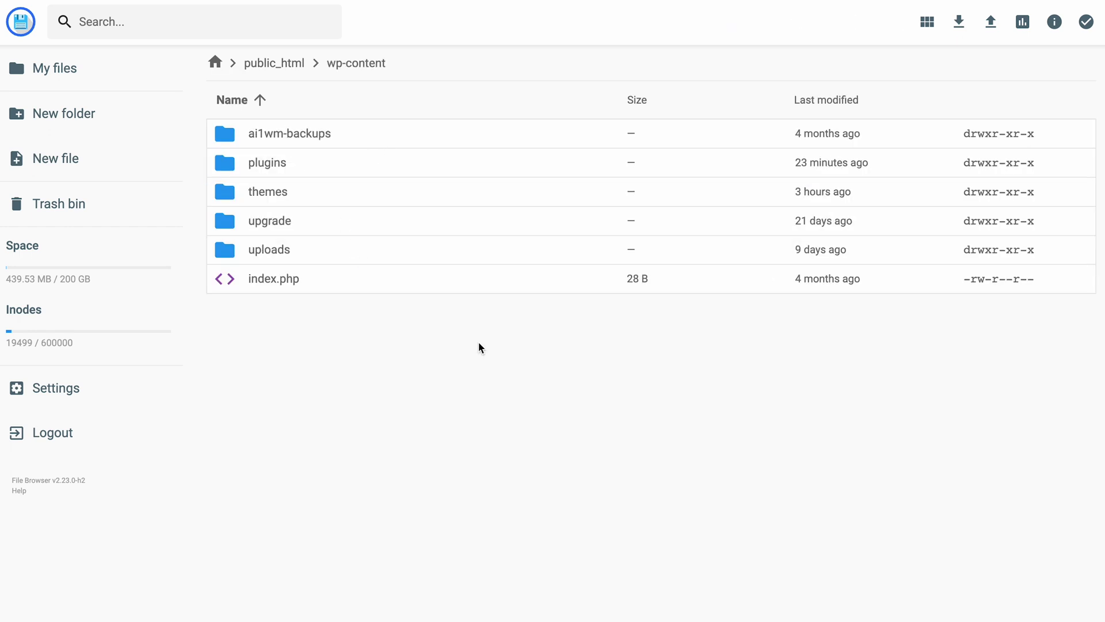
pyautogui.doubleClick(379, 173)
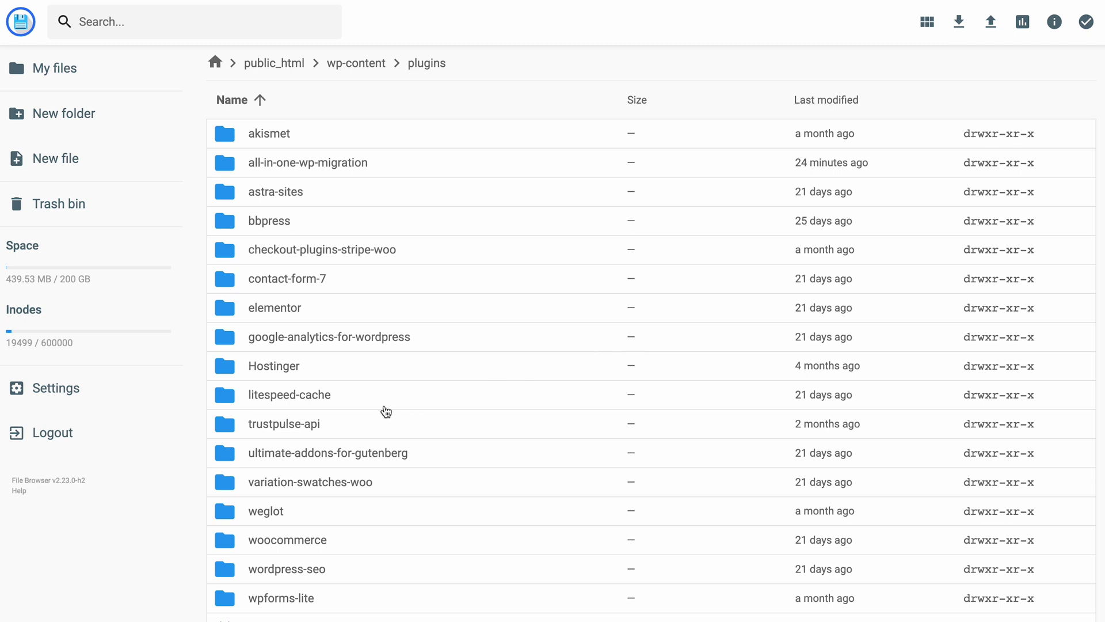
pyautogui.rightClick(337, 423)
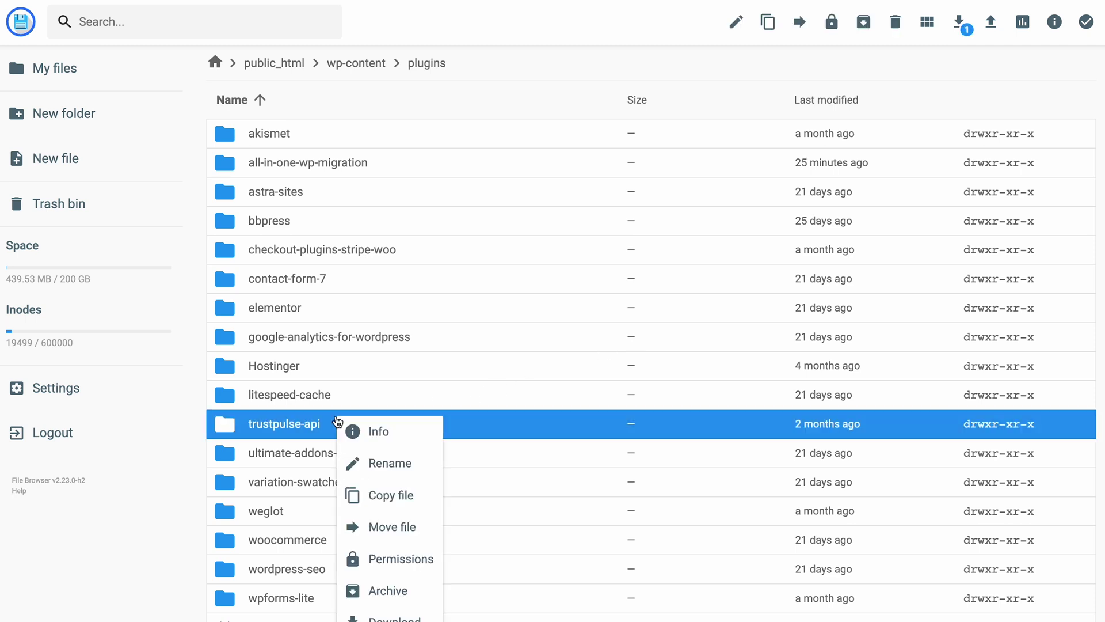
pyautogui.click(382, 462)
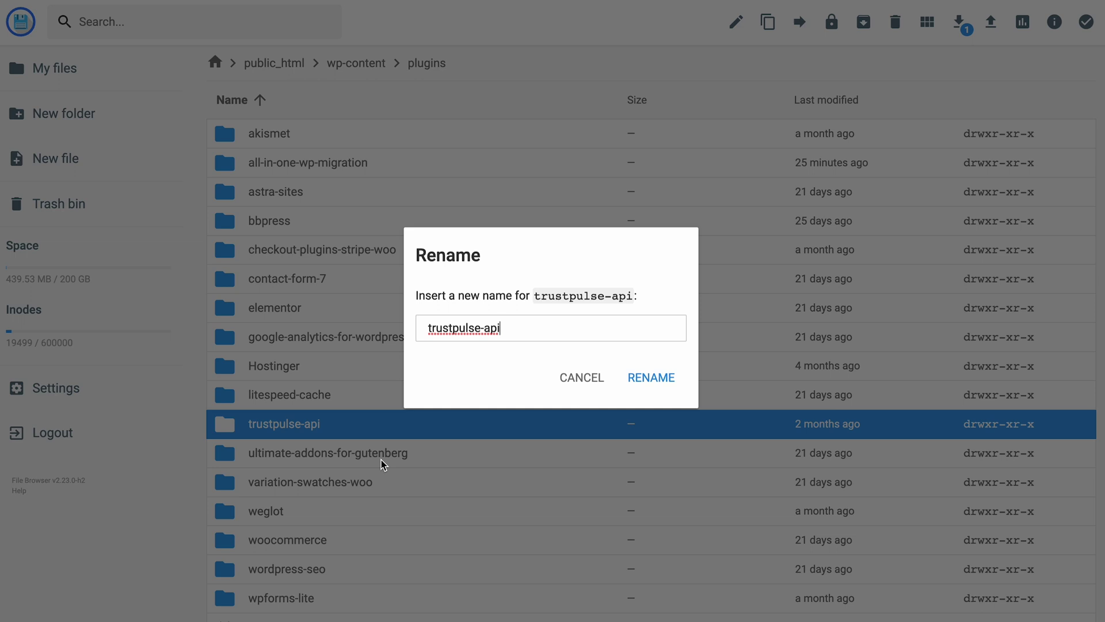
pyautogui.write('_disabled')
# Step: Confirm the rename to trustpulse-api_disabled and load startingmywebsite.com to test the site
pyautogui.click(662, 384)
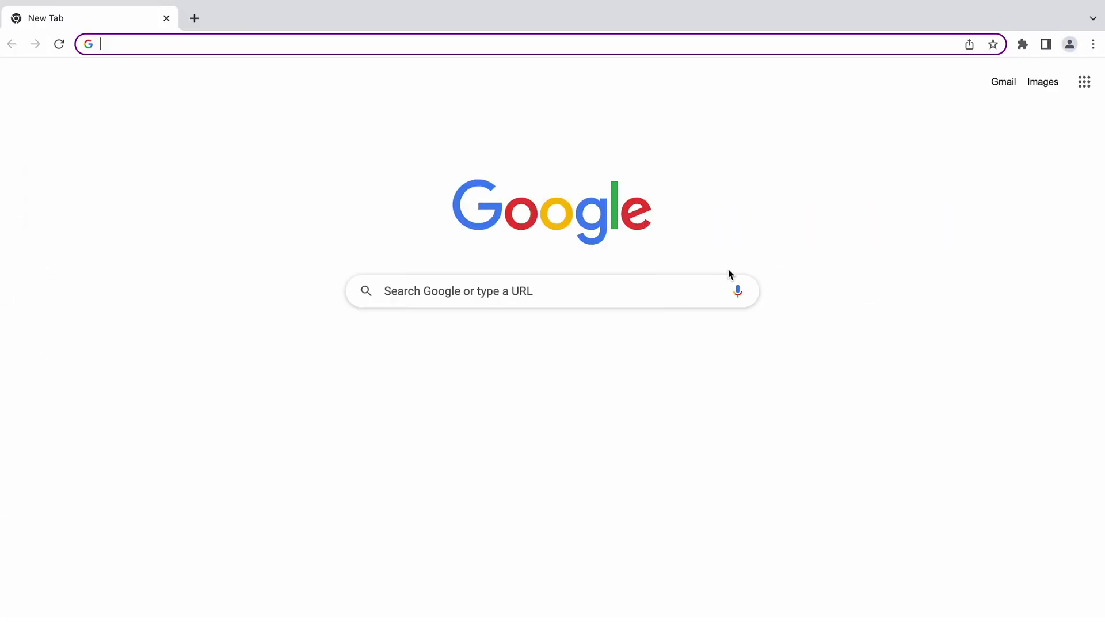
pyautogui.write('startingmywebsite.com')
pyautogui.press('Return')
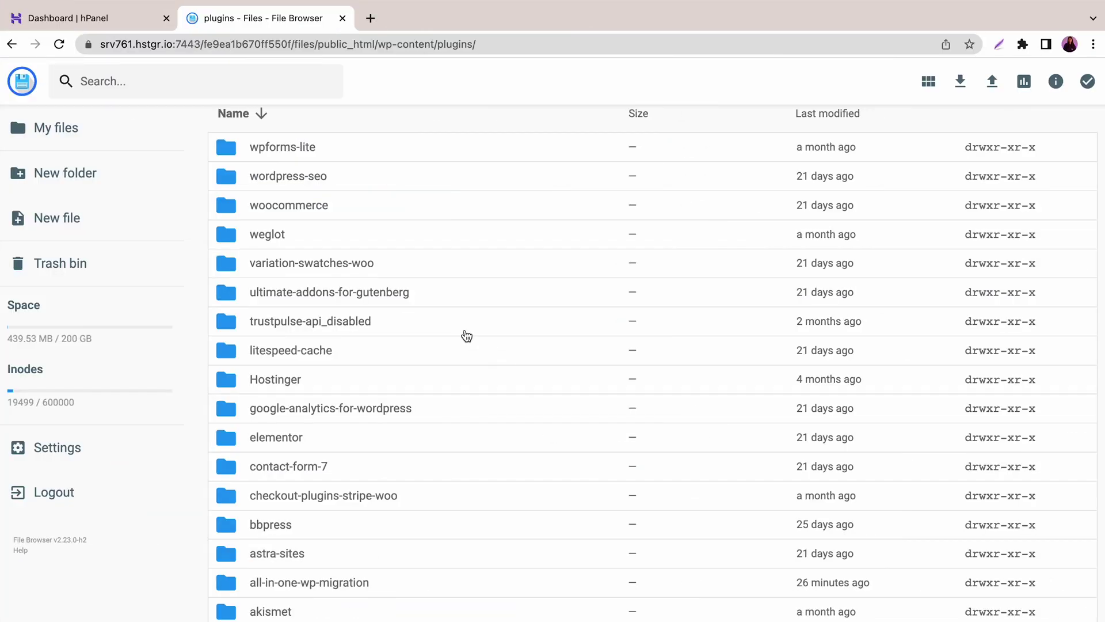
# Step: Permanently delete the trustpulse-api_disabled folder from plugins
pyautogui.click(466, 333)
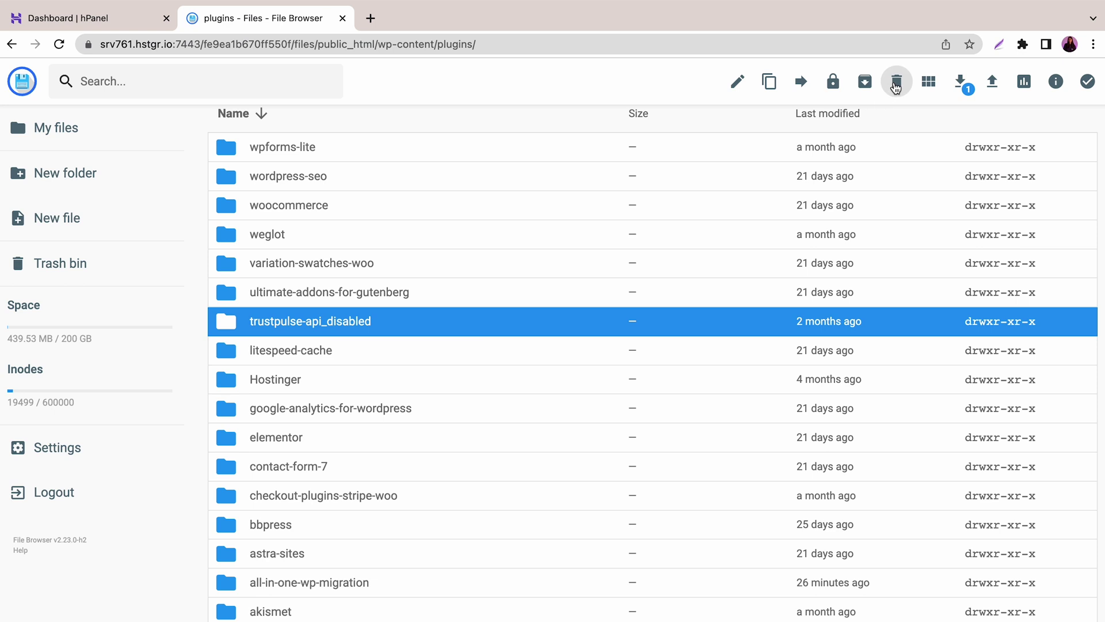
pyautogui.click(896, 84)
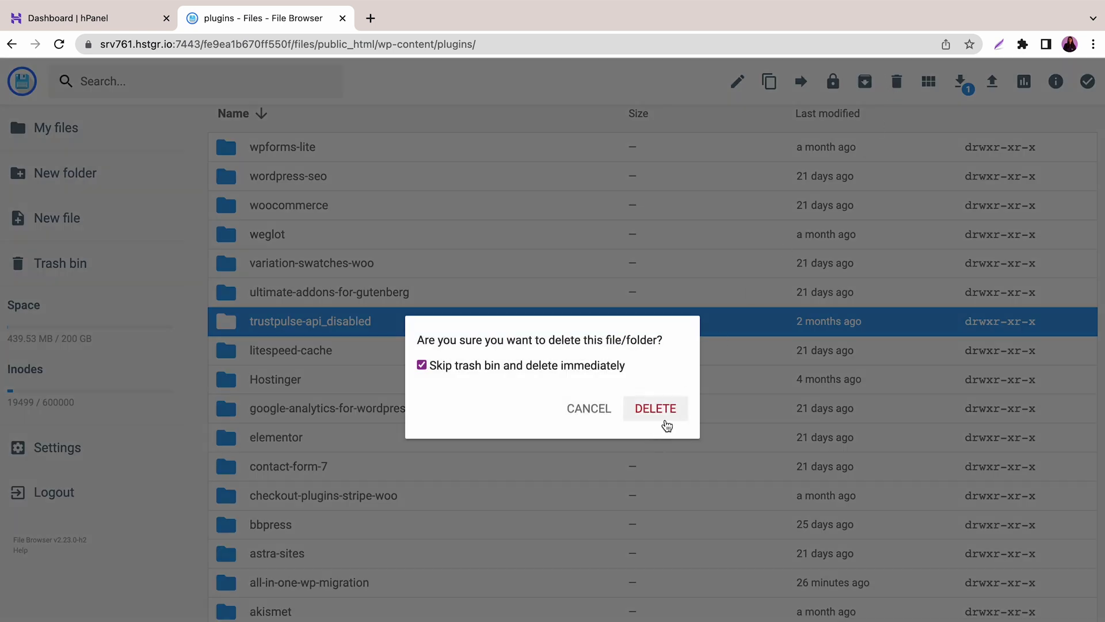
pyautogui.click(656, 409)
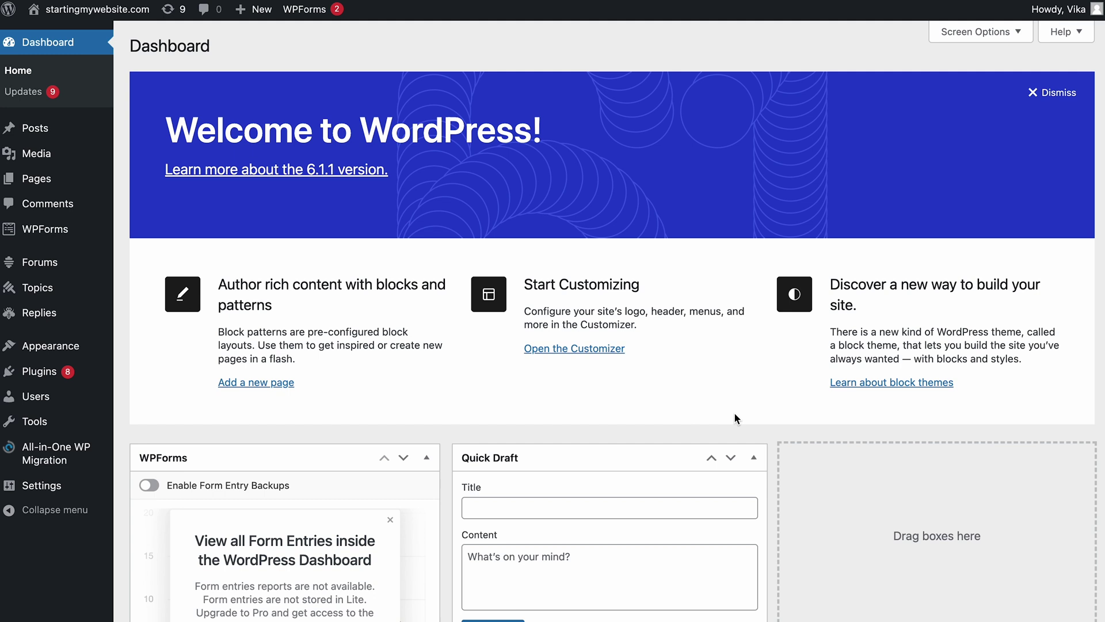
# Step: Activate the Astra theme in place of Blocksy under Appearance > Themes
pyautogui.moveTo(51, 345)
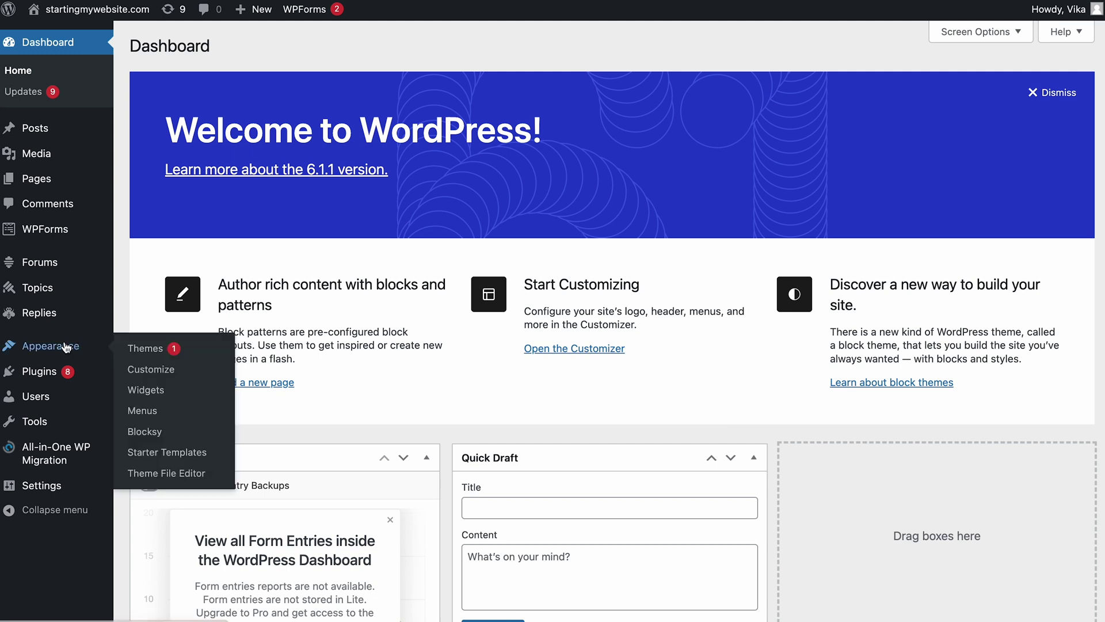
pyautogui.click(139, 348)
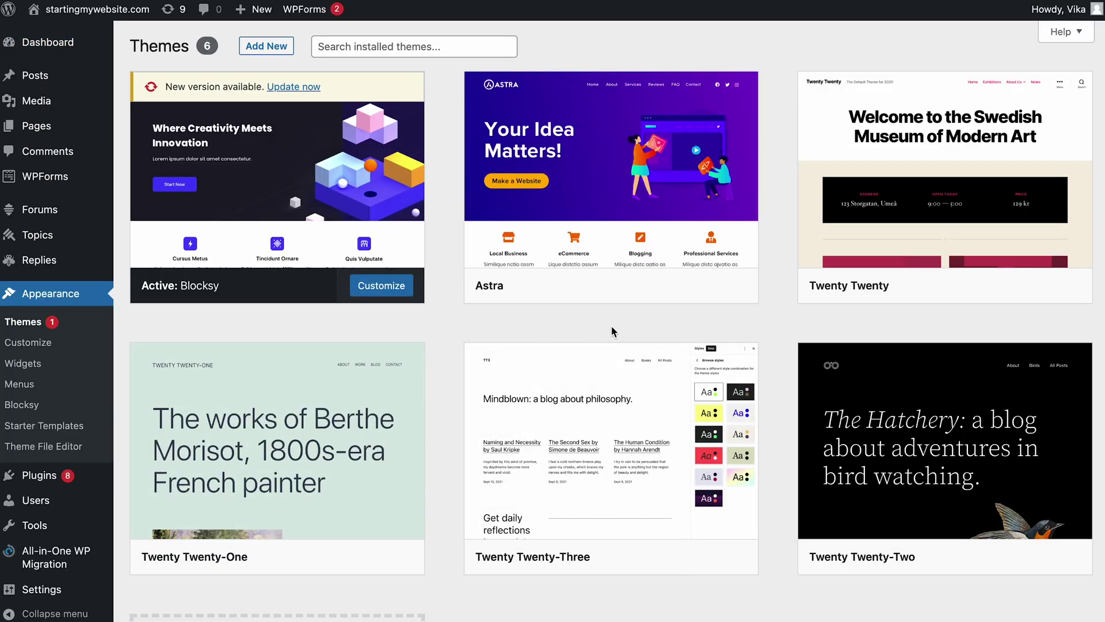
pyautogui.click(658, 293)
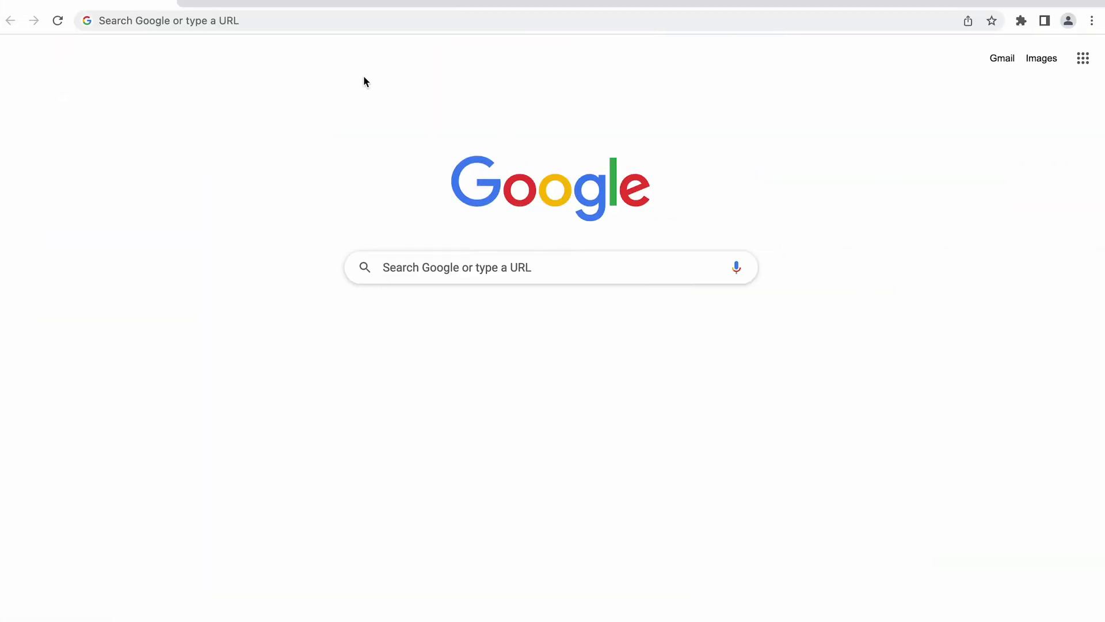
# Step: Load startingmywebsite.com to check the live site with Astra active
pyautogui.click(262, 22)
pyautogui.write('startingmywebsite.com')
pyautogui.press('Return')
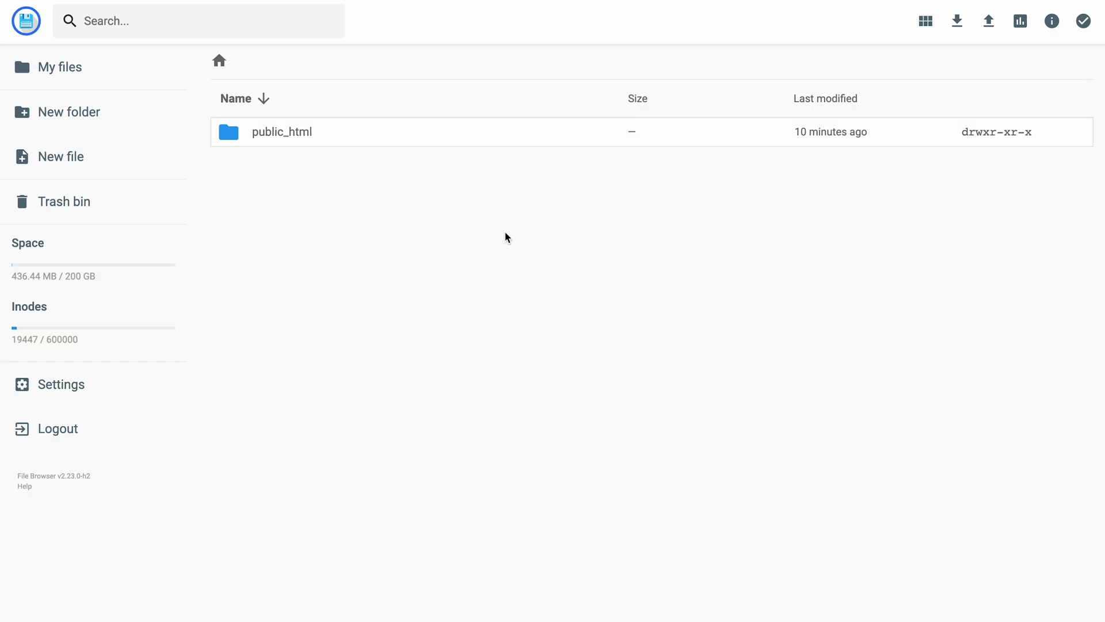
# Step: Open wp-config.php from the public_html folder in the editor
pyautogui.doubleClick(370, 146)
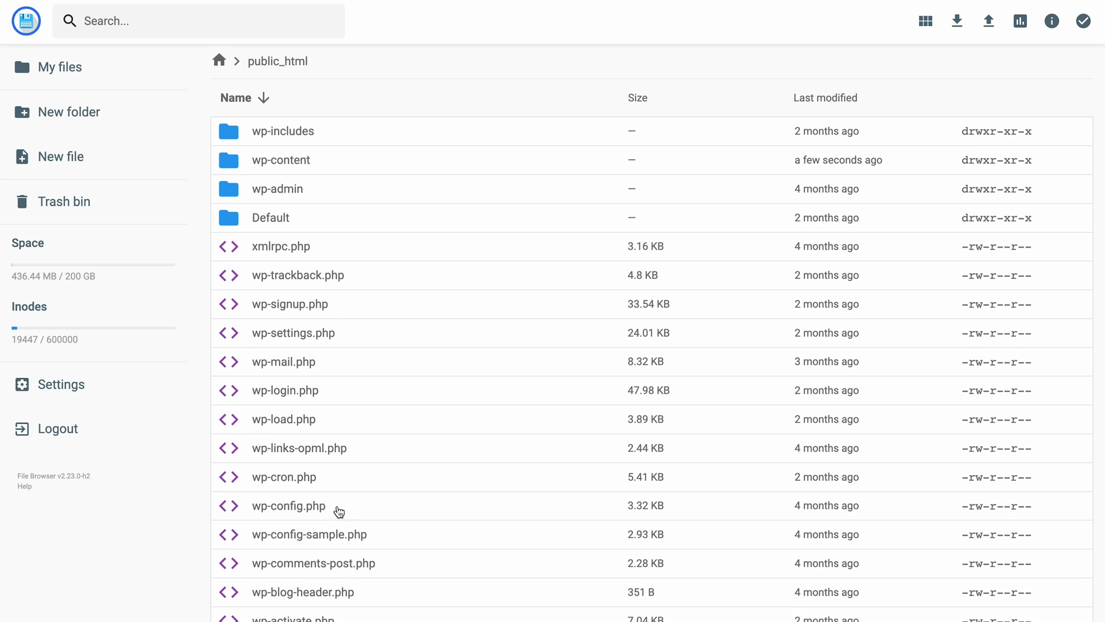
pyautogui.doubleClick(338, 509)
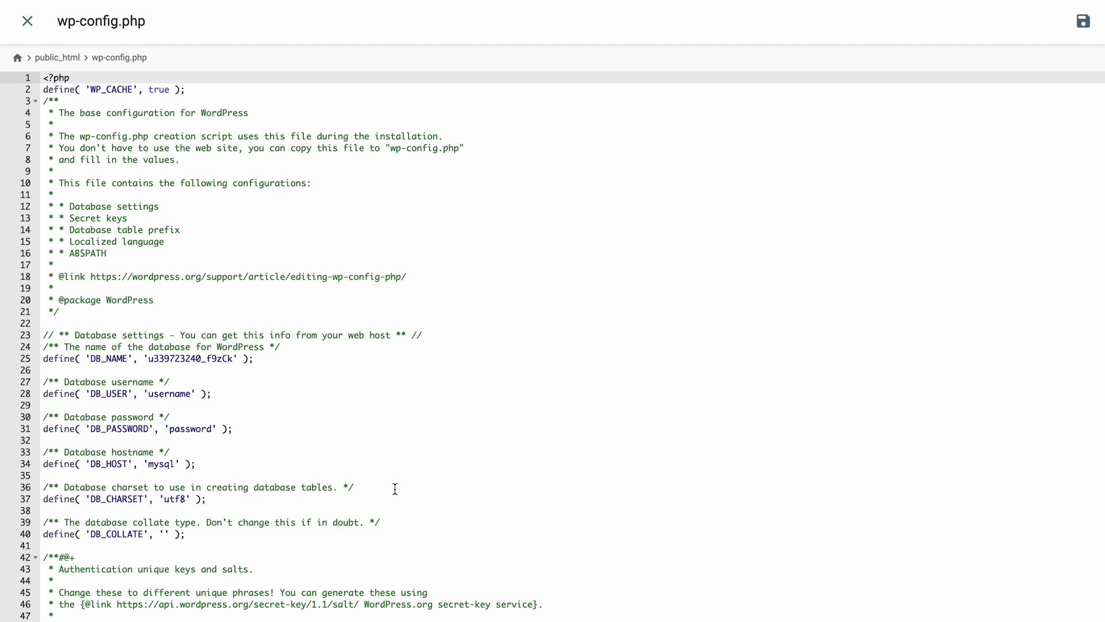
# Step: Highlight the DB_NAME line in wp-config.php, then browse into wp-content/themes
pyautogui.moveTo(269, 359); pyautogui.dragTo(39, 358)
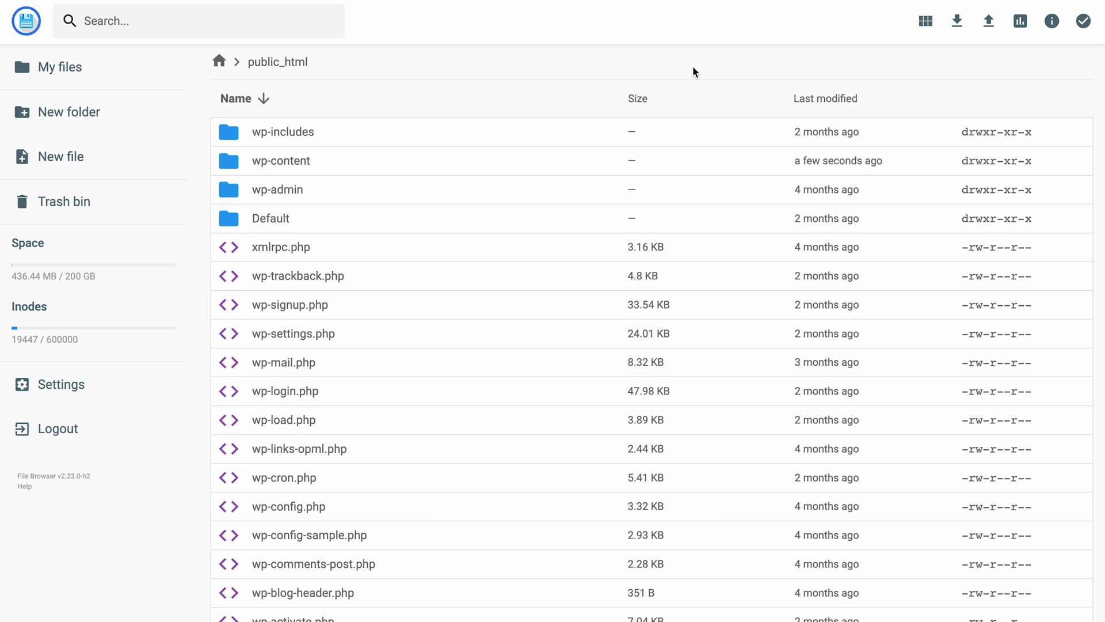
pyautogui.doubleClick(357, 160)
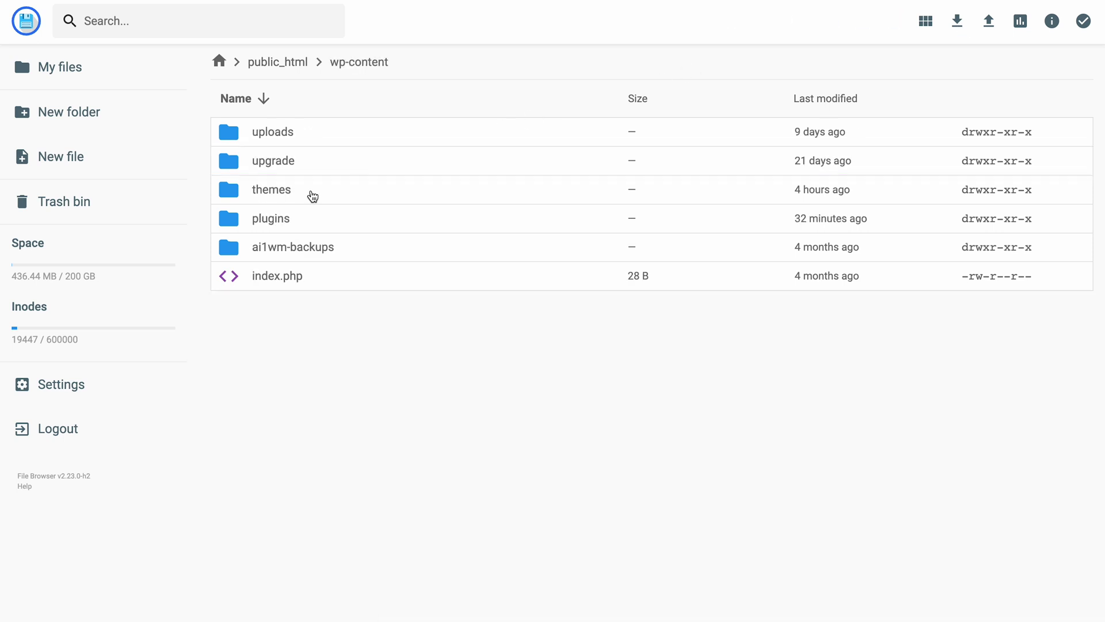
pyautogui.doubleClick(310, 194)
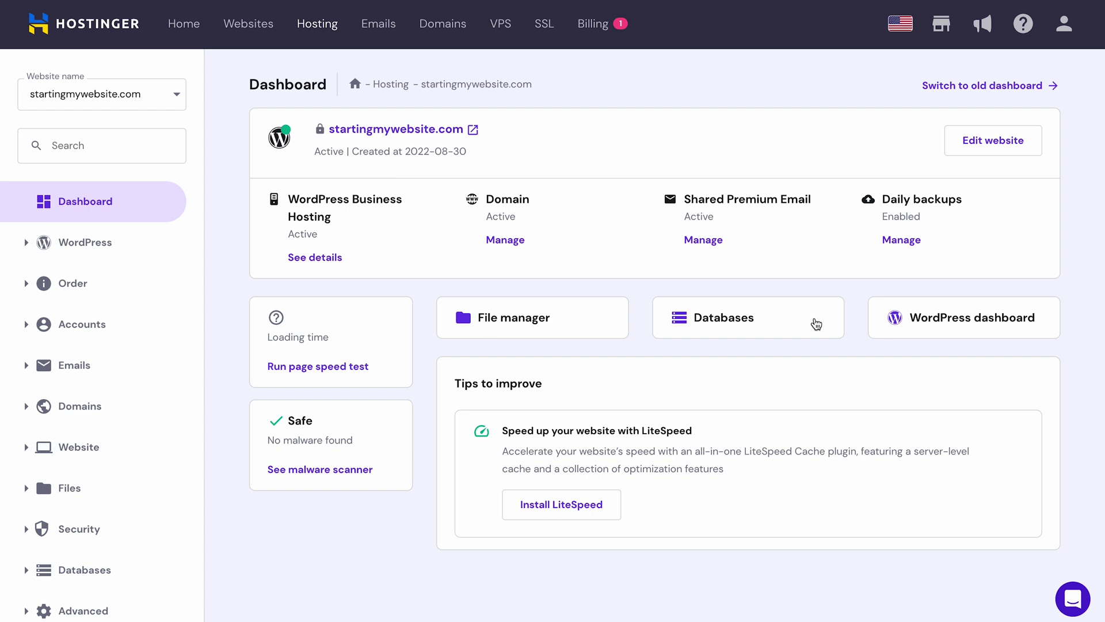
# Step: Open the site's database in phpMyAdmin and browse the wp_options table rows
pyautogui.click(816, 324)
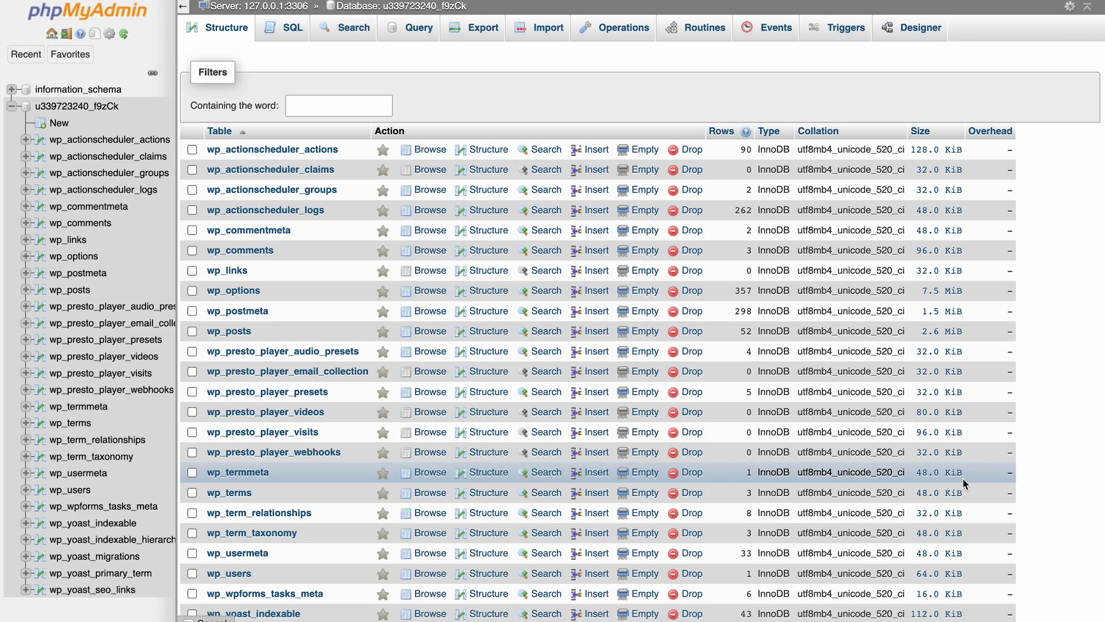
pyautogui.click(74, 256)
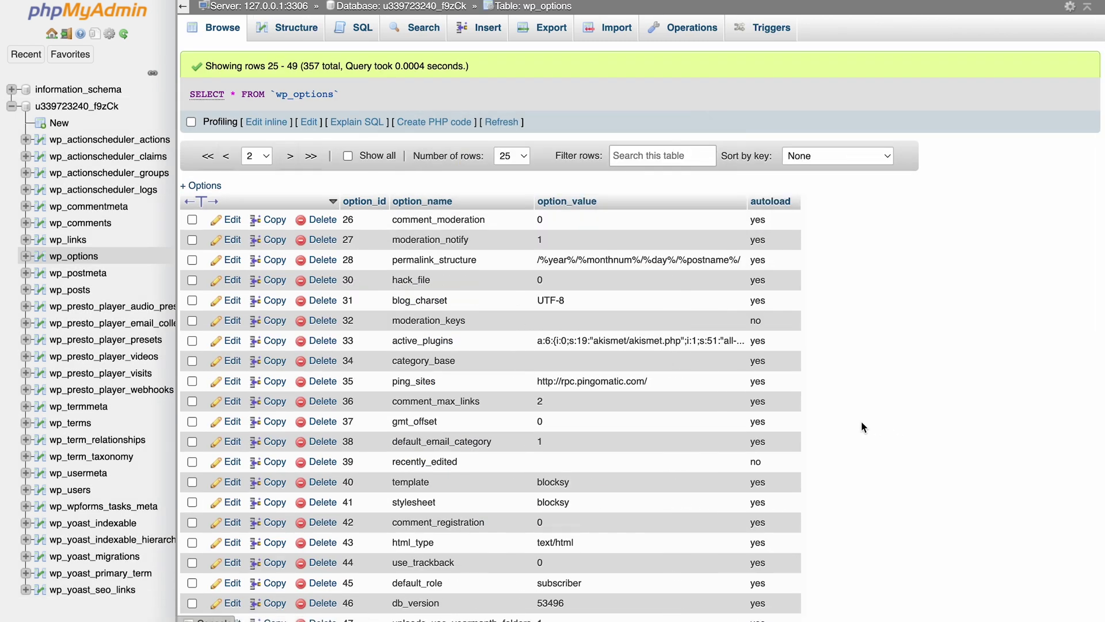
pyautogui.scroll(-5, 862, 422)
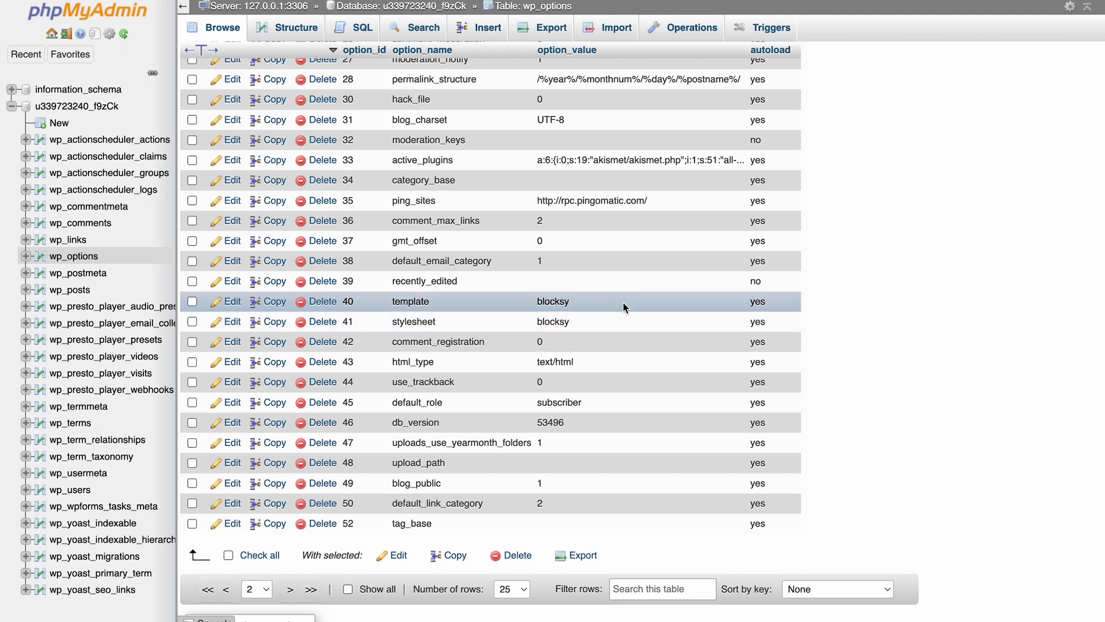
# Step: Change the template option from blocksy to astra and start clearing the stylesheet value
pyautogui.doubleClick(623, 302)
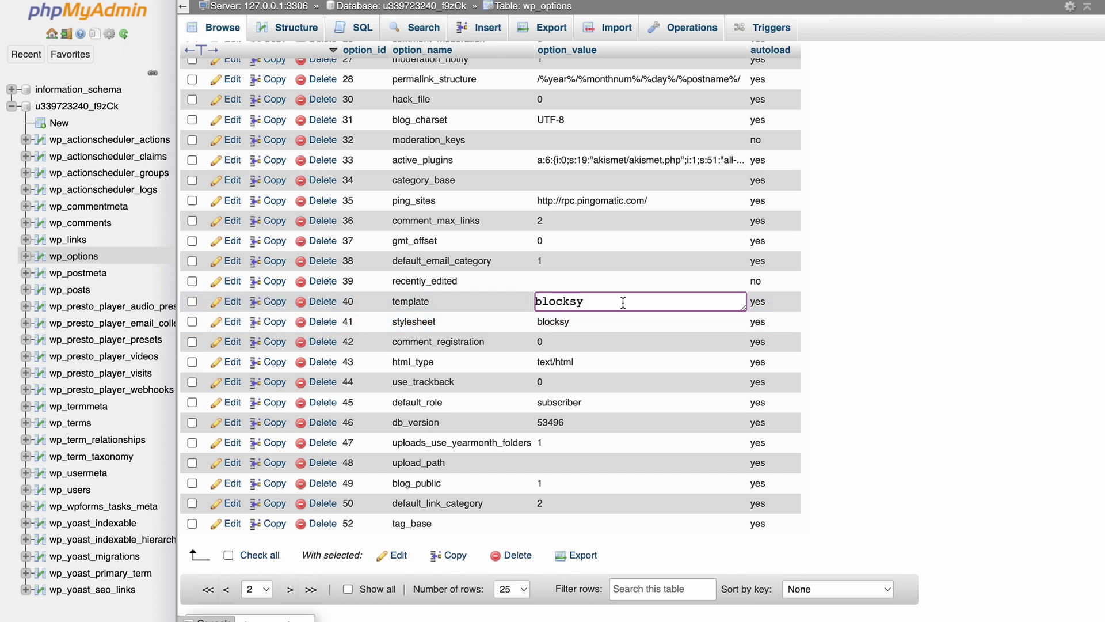
pyautogui.press('BackSpace')
pyautogui.press('BackSpace')
pyautogui.press('BackSpace')
pyautogui.press('BackSpace')
pyautogui.press('BackSpace')
pyautogui.press('BackSpace')
pyautogui.press('BackSpace')
pyautogui.write('astra')
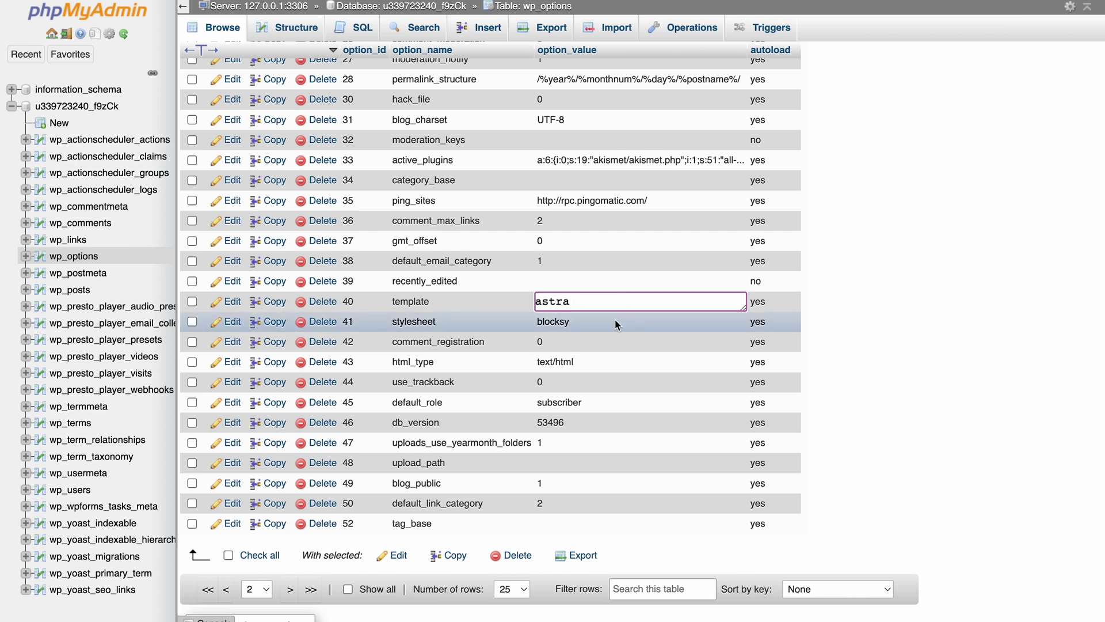
pyautogui.press('Return')
pyautogui.doubleClick(614, 322)
pyautogui.press('BackSpace')
pyautogui.press('BackSpace')
pyautogui.press('BackSpace')
pyautogui.press('BackSpace')
pyautogui.press('BackSpace')
pyautogui.press('BackSpace')
pyautogui.press('BackSpace')
# Step: Save astra as the stylesheet value, then load startingmywebsite.com in a new window
pyautogui.write('astra')
pyautogui.press('Return')
pyautogui.press('super+n')
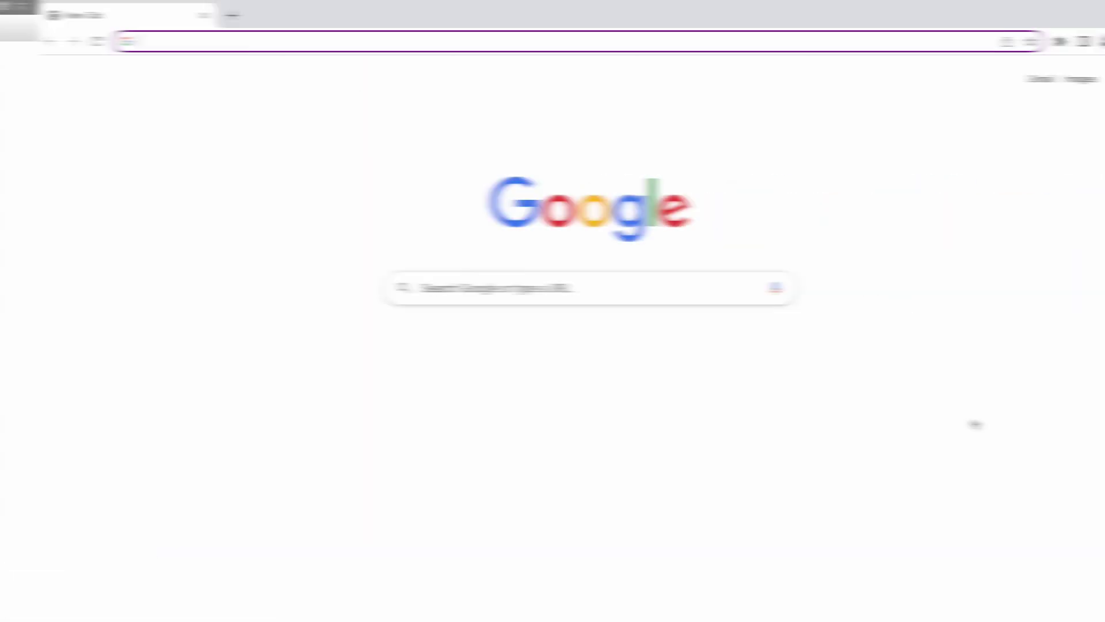
pyautogui.write('sta')
pyautogui.press('Return')
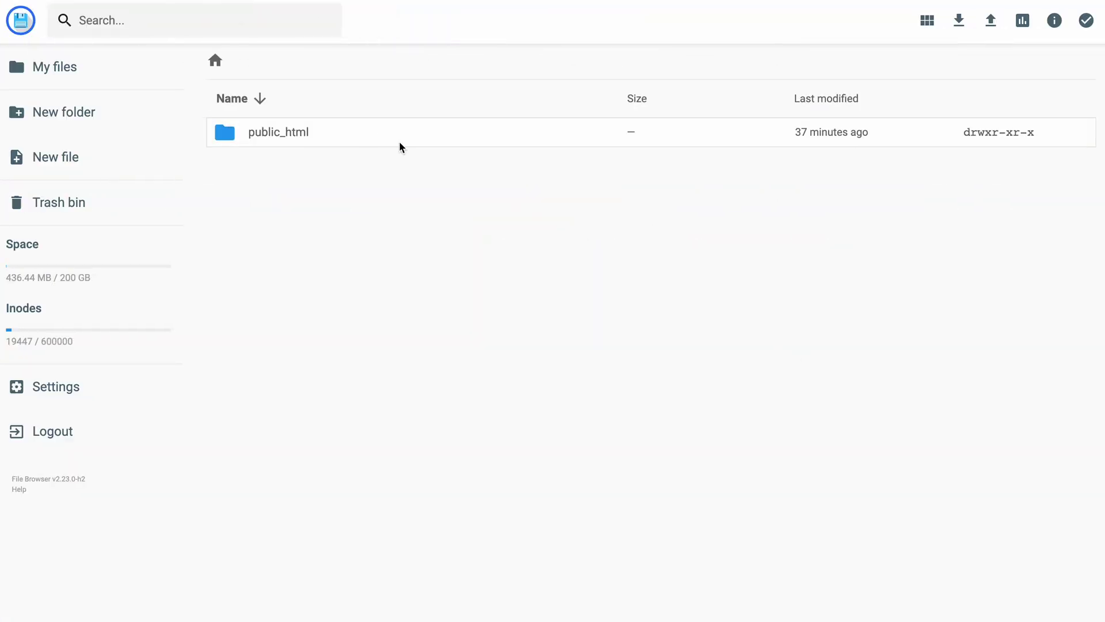
# Step: Rename public_html's .htaccess to .htaccess_disable and name a new file .htaccess
pyautogui.doubleClick(358, 139)
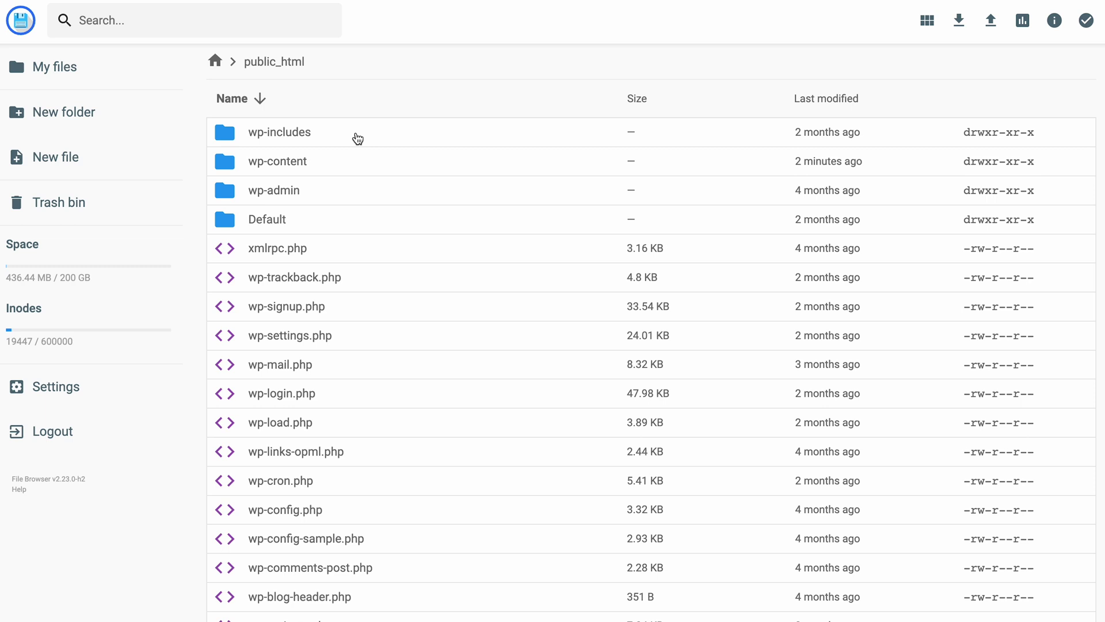
pyautogui.scroll(-3, 357, 138)
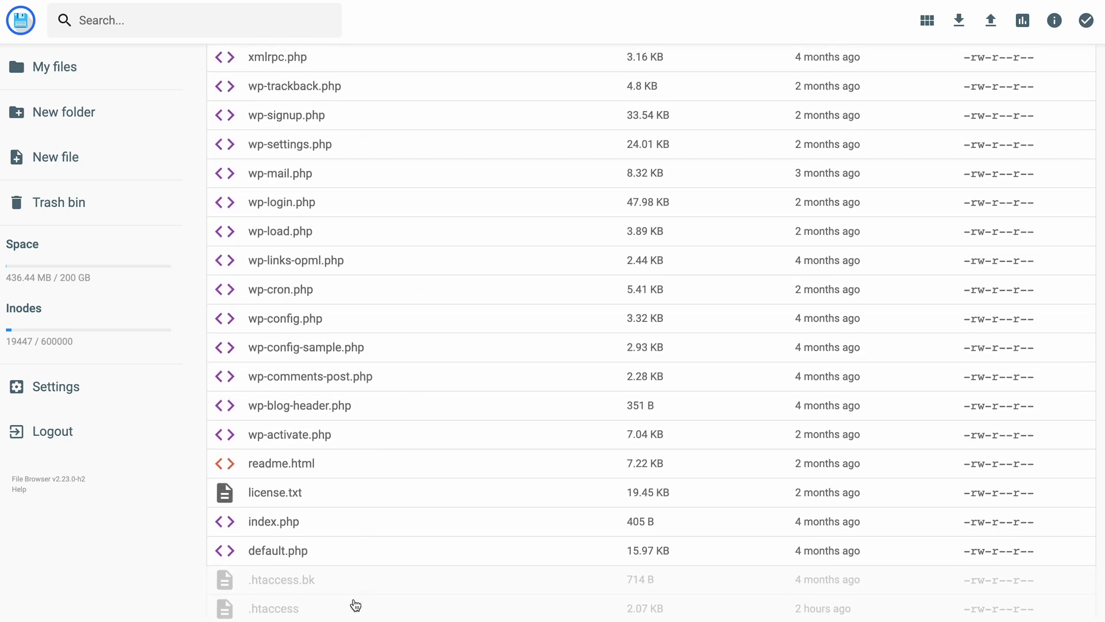
pyautogui.rightClick(352, 608)
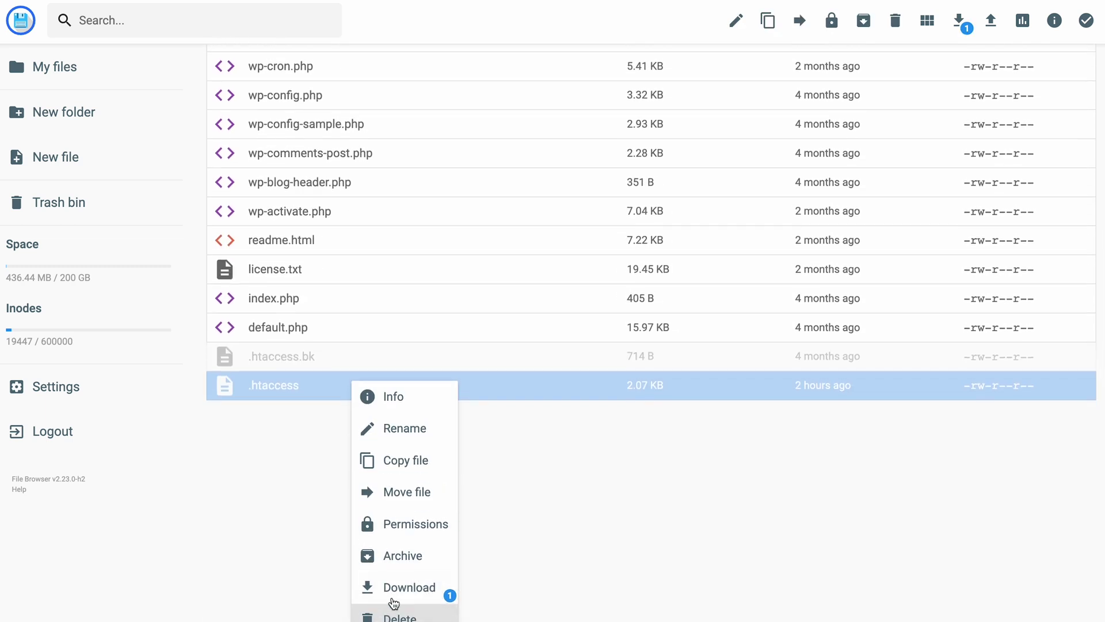
pyautogui.click(406, 429)
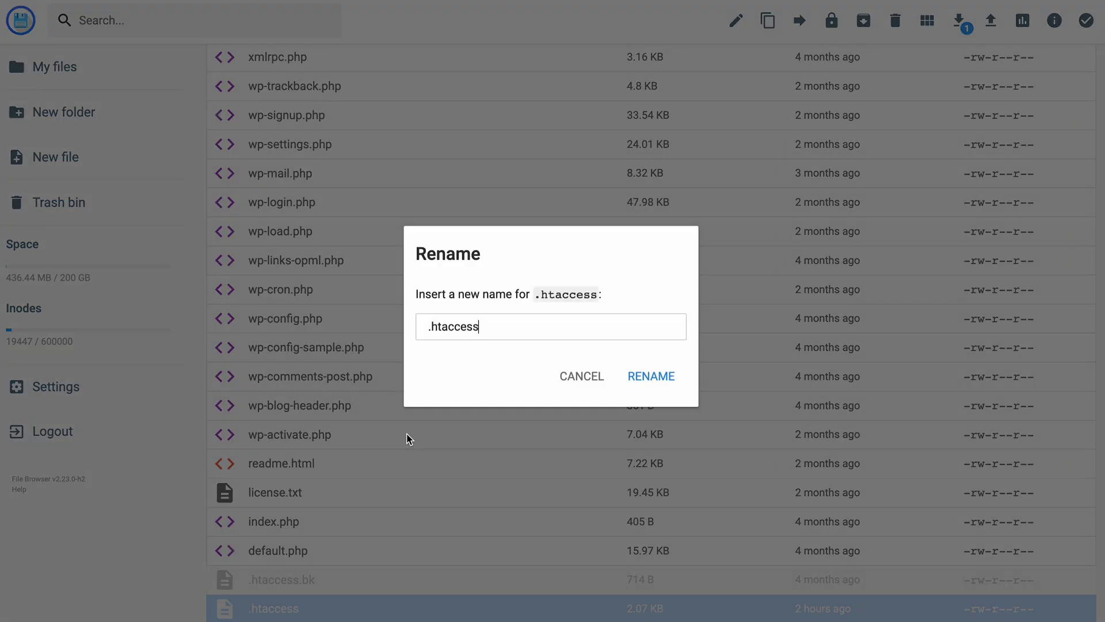
pyautogui.write('_disable')
pyautogui.click(672, 380)
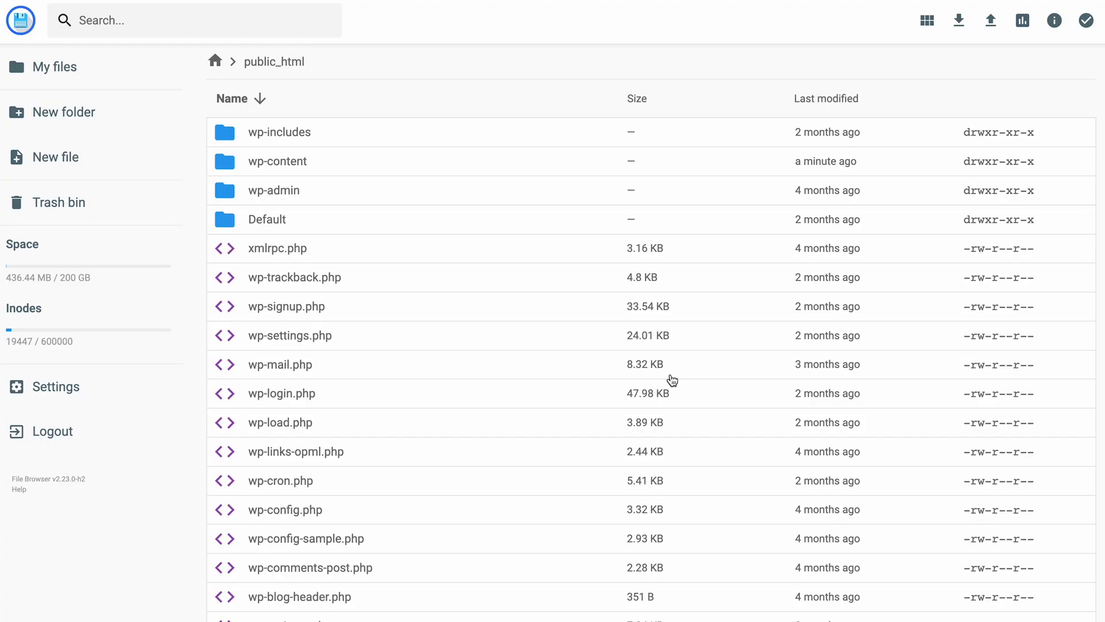
pyautogui.click(60, 157)
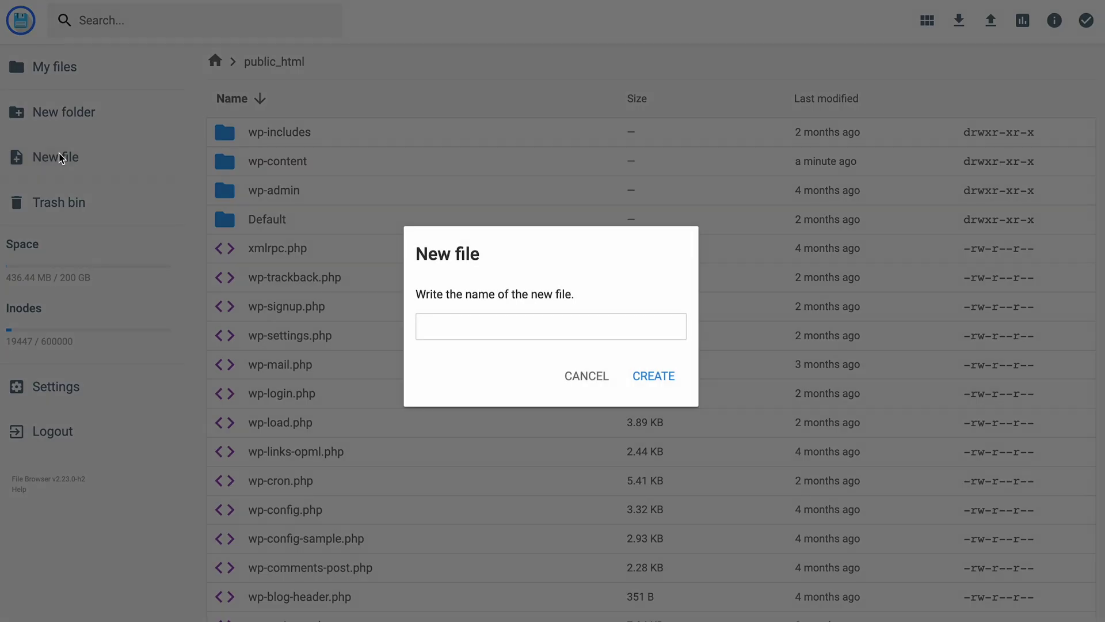
pyautogui.write('.htaccess')
# Step: Create the blank .htaccess file and select WordPress.org's Basic WP rewrite block
pyautogui.click(657, 379)
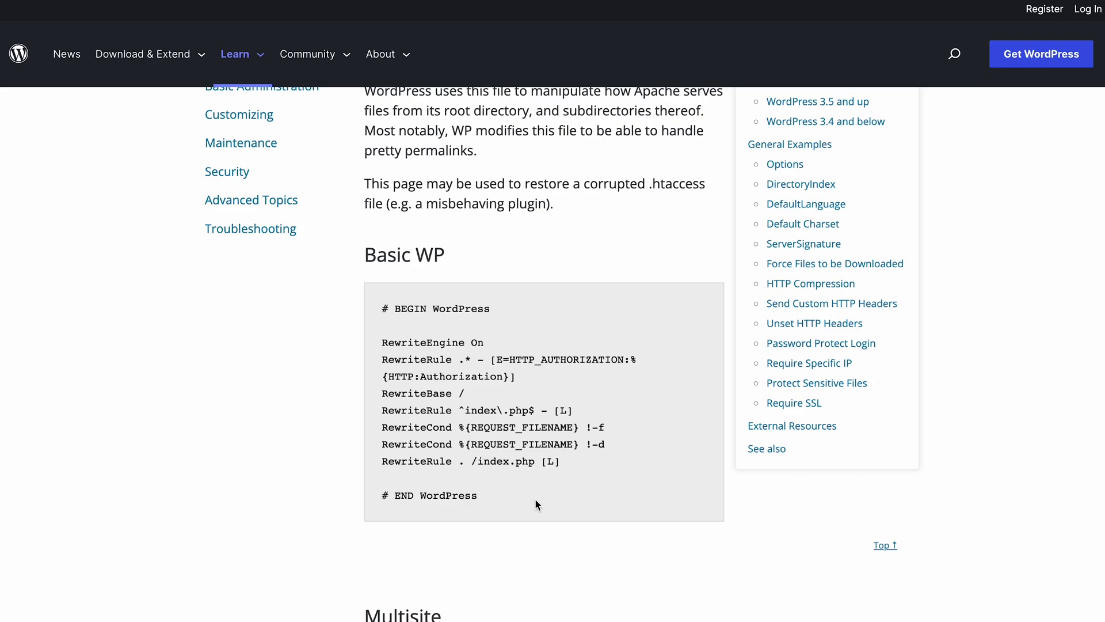
pyautogui.moveTo(502, 495); pyautogui.dragTo(374, 316)
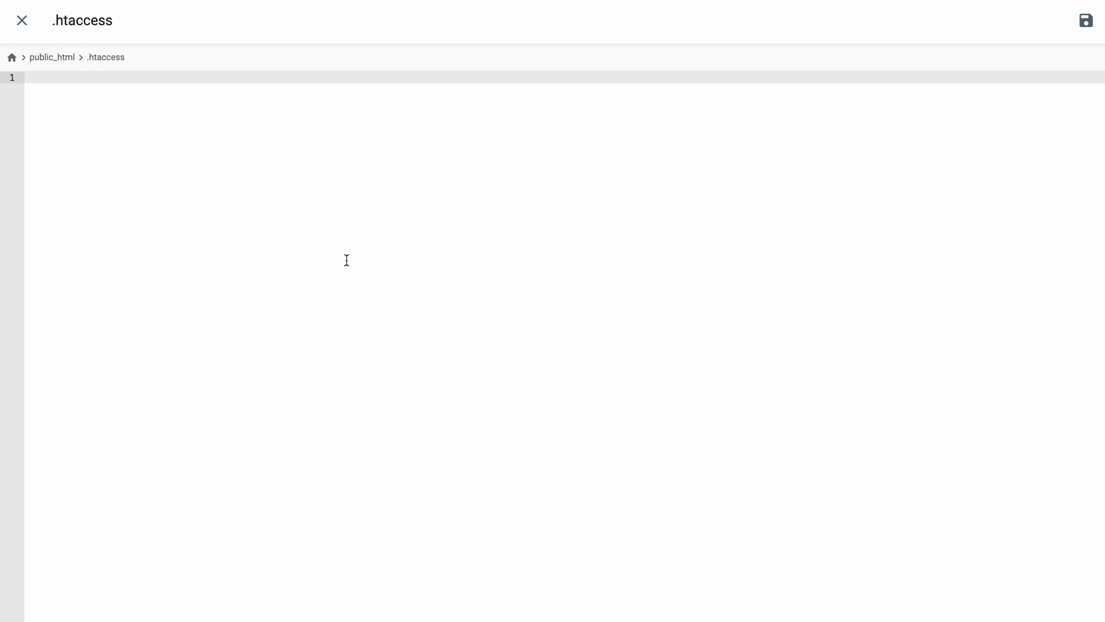
# Step: Paste the Basic WP rewrite rules into the empty .htaccess and save it
pyautogui.write('# BEGIN WordPress  RewriteEngine On RewriteRule .* - [E=HTTP_AUTHORIZATION:%{HTTP:Authorization}] RewriteBase / RewriteRule ^index\\.php$ - [L] RewriteCond %{REQUEST_FILENAME} !-f RewriteCond %{REQUEST_FILENAME} !-d RewriteRule . /index.php [L]  # END WordPress')
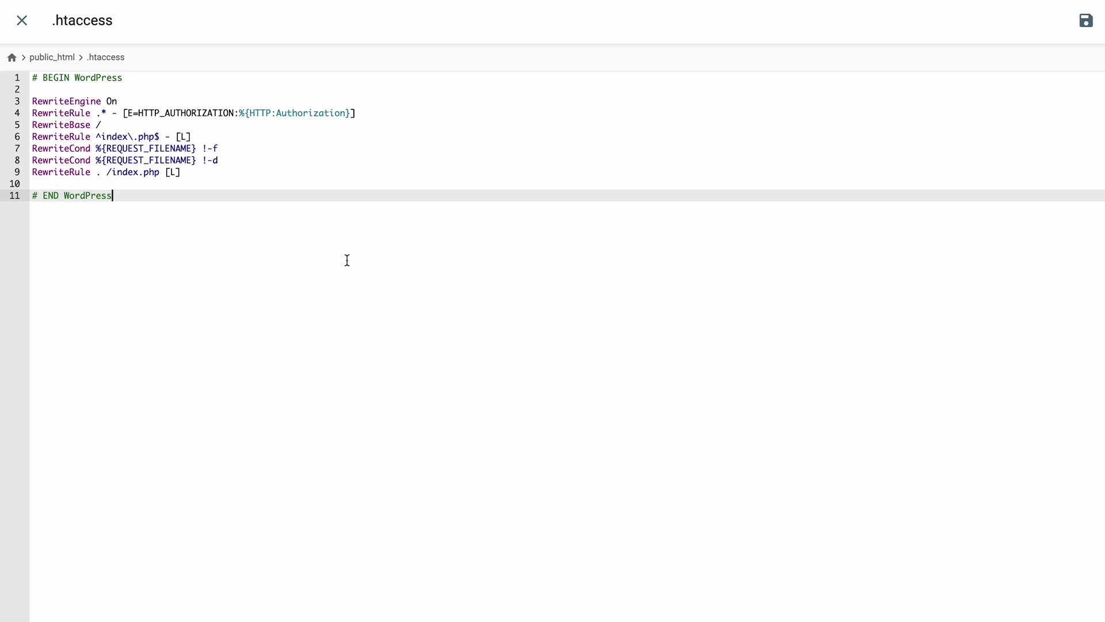
pyautogui.click(1085, 23)
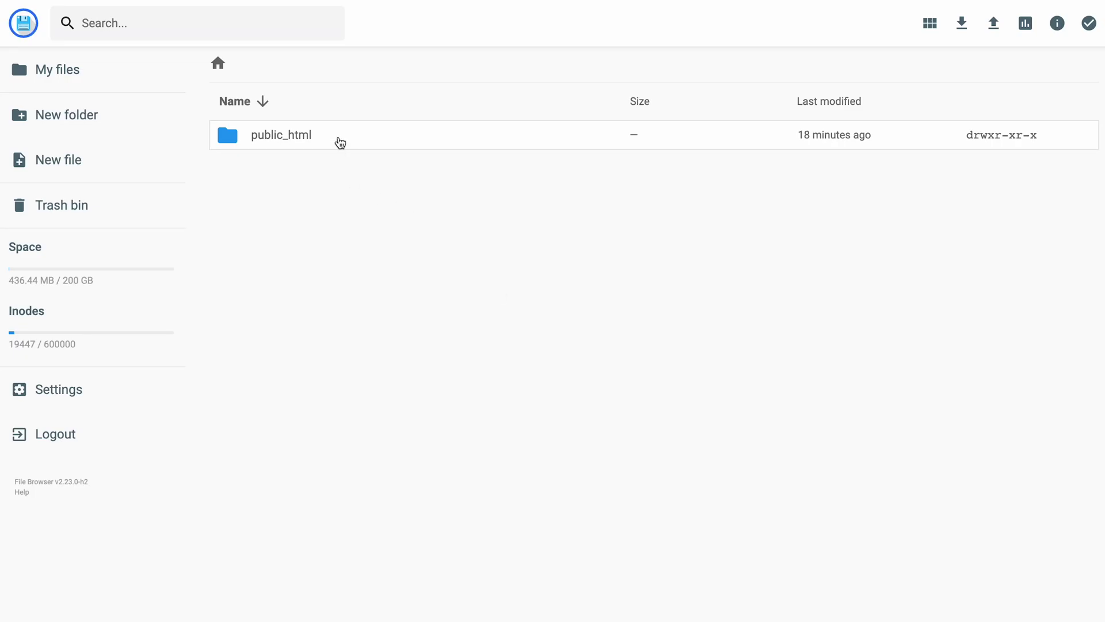
# Step: Append five php_value lines (128M upload/post, 300s times, 256M memory) to public_html/.htaccess
pyautogui.doubleClick(340, 142)
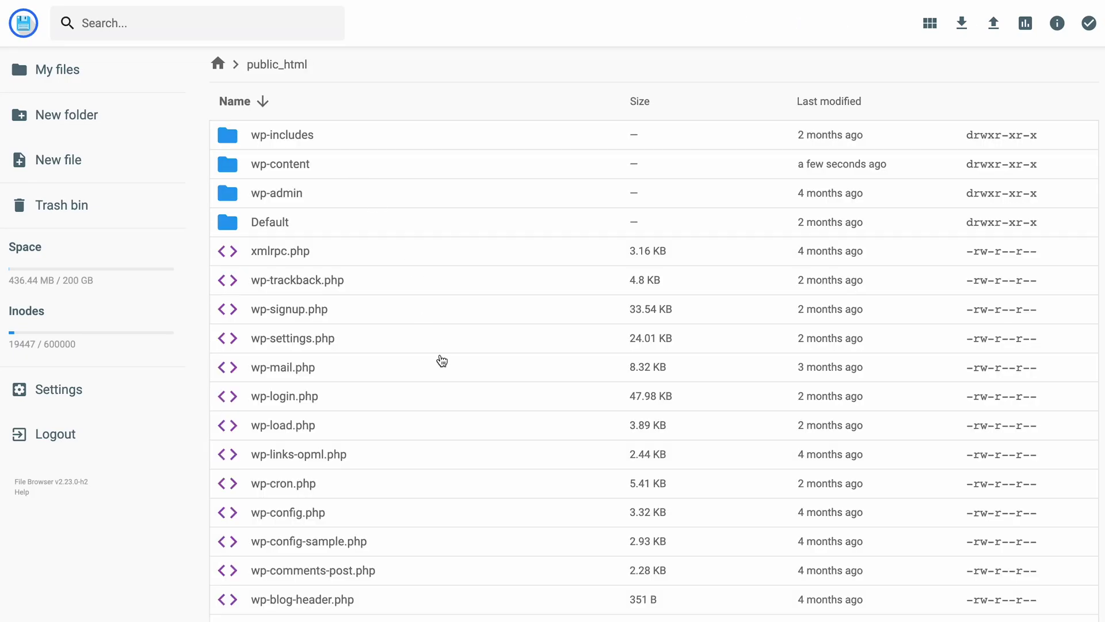
pyautogui.scroll(-3, 439, 361)
pyautogui.doubleClick(333, 614)
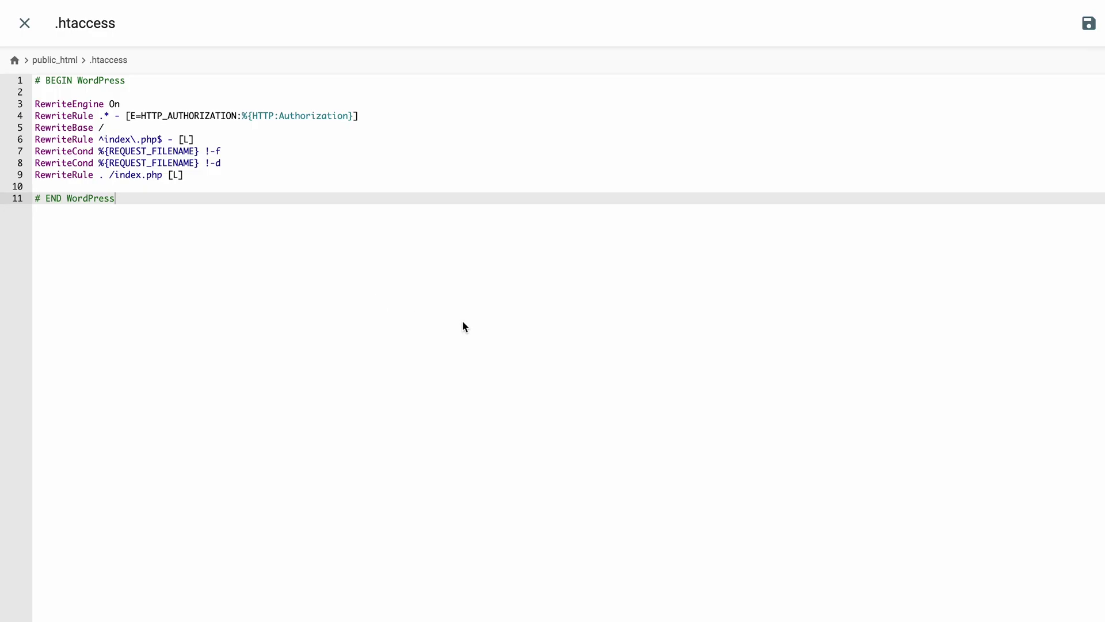
pyautogui.press('Return')
pyautogui.press('Return')
pyautogui.write('php_value upload_max_filesize 128M php_value post_max_size 128M php_value max_execution_time 300 php_value max_input_time 300 php_value memory_limit 256M')
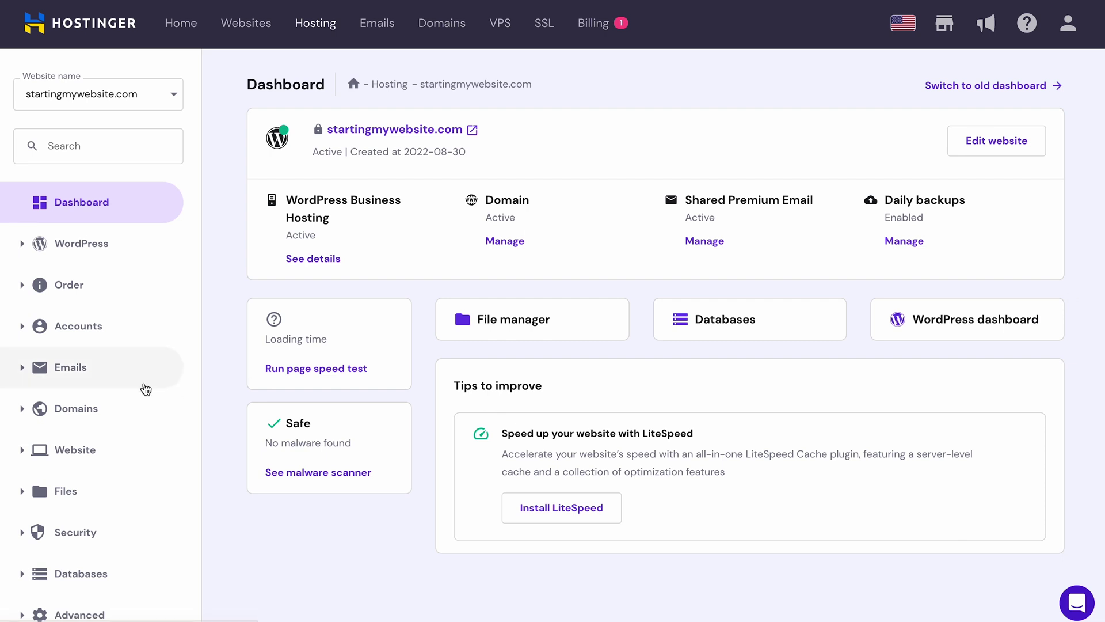
# Step: Tick logErrors under Advanced > PHP Configuration > PHP options and save the changes
pyautogui.scroll(-2, 144, 387)
pyautogui.scroll(1, 144, 387)
pyautogui.click(81, 553)
pyautogui.scroll(-4, 85, 561)
pyautogui.click(128, 385)
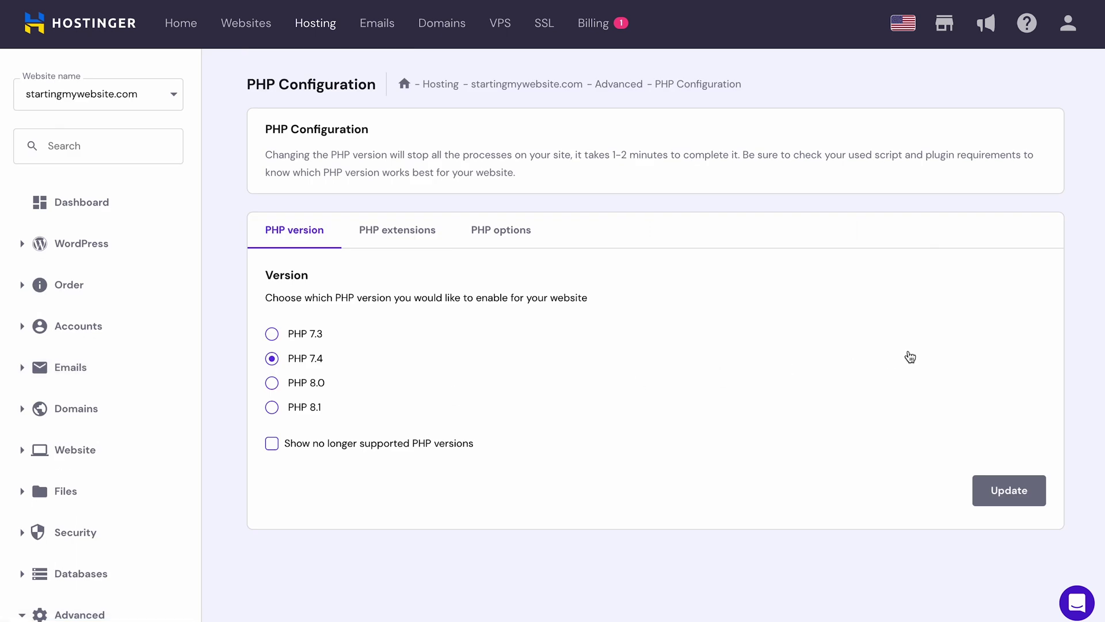
pyautogui.click(525, 239)
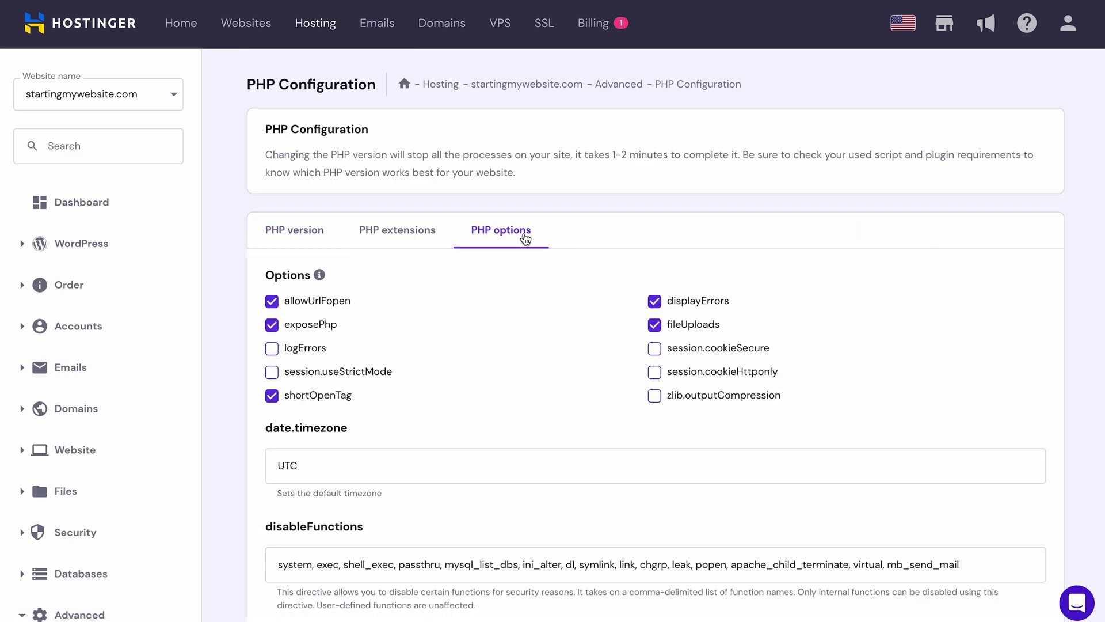
pyautogui.click(272, 348)
pyautogui.scroll(-15, 870, 471)
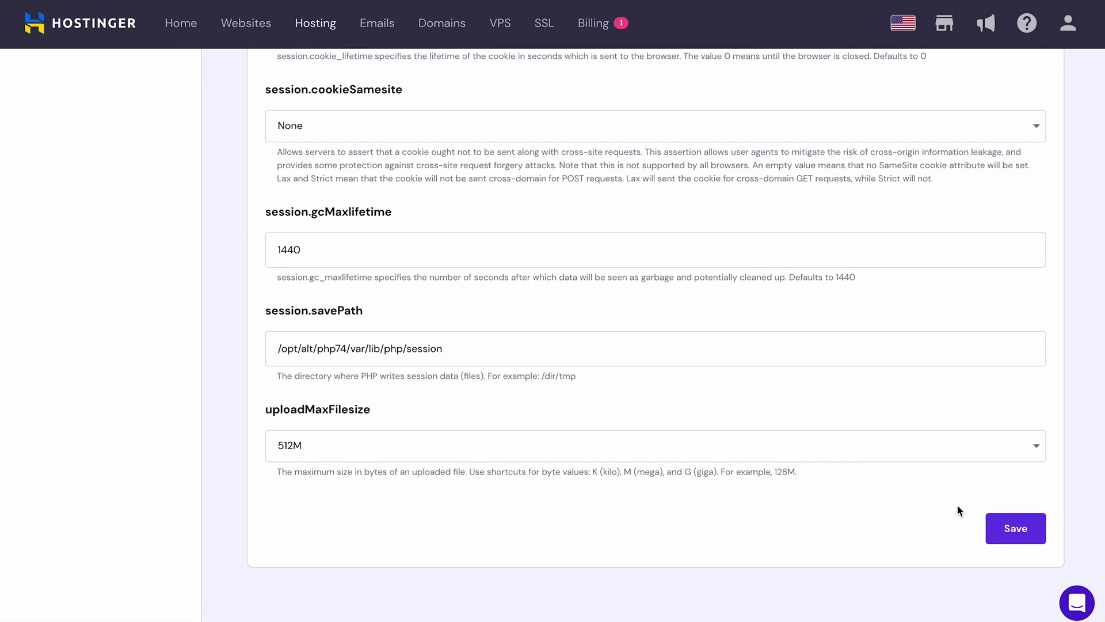
pyautogui.click(1008, 530)
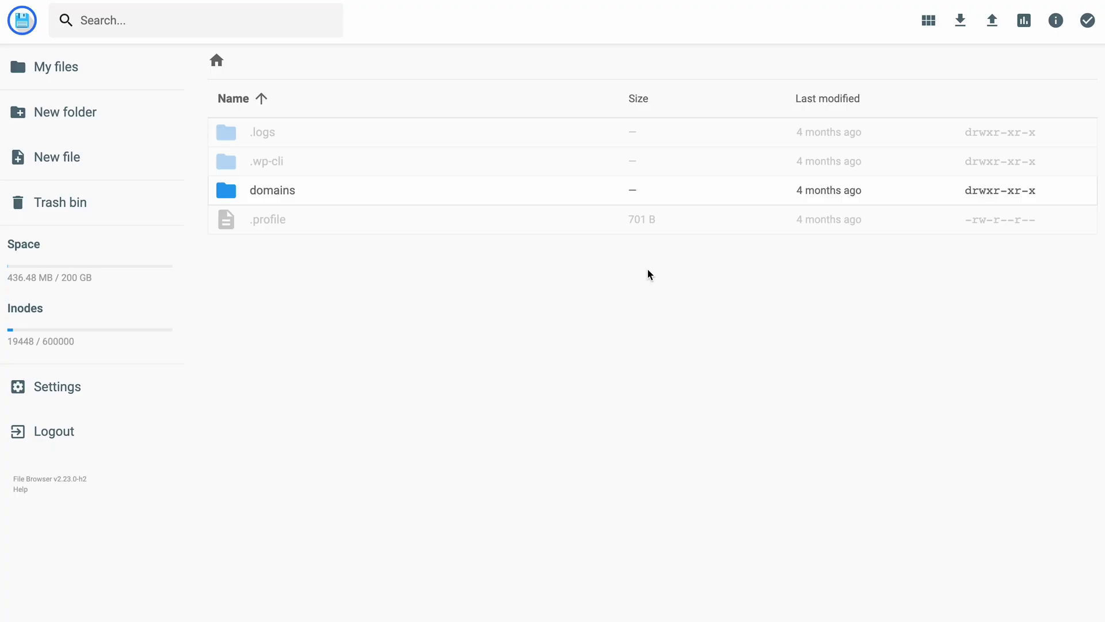
# Step: Open error_log_startingmywebsite_com from .logs and scroll through its database error entries
pyautogui.doubleClick(336, 138)
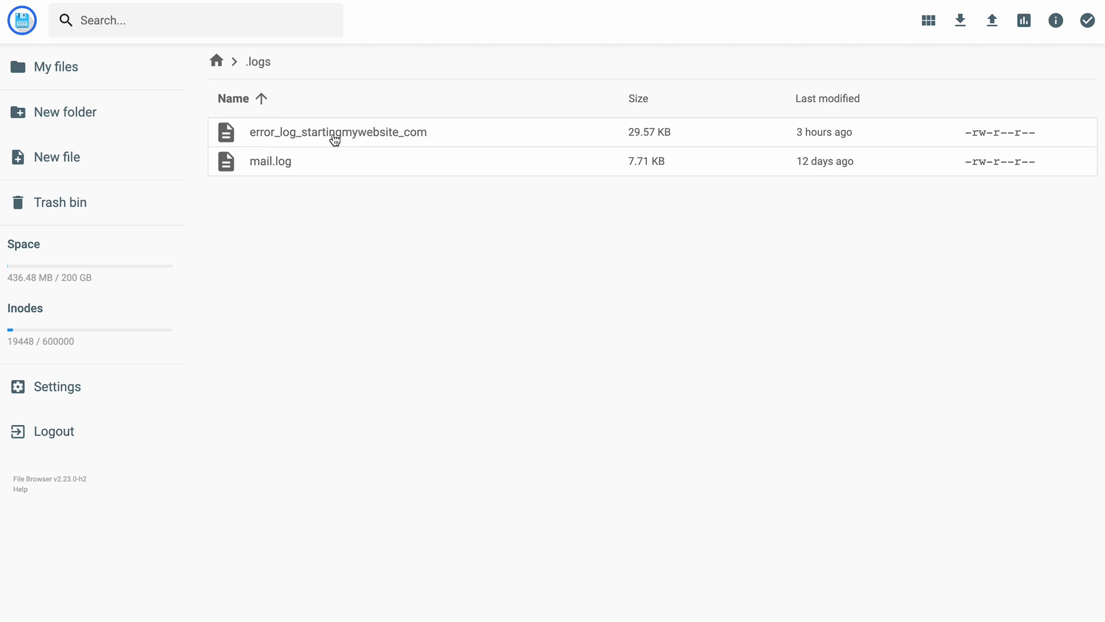
pyautogui.click(413, 130)
pyautogui.doubleClick(413, 131)
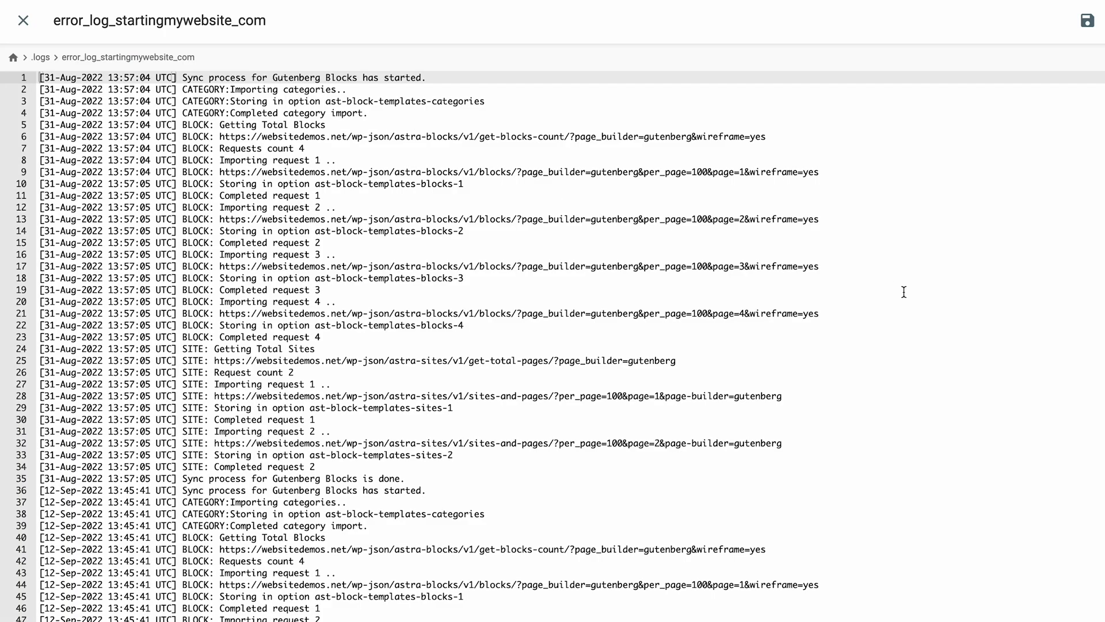
pyautogui.scroll(-19, 904, 292)
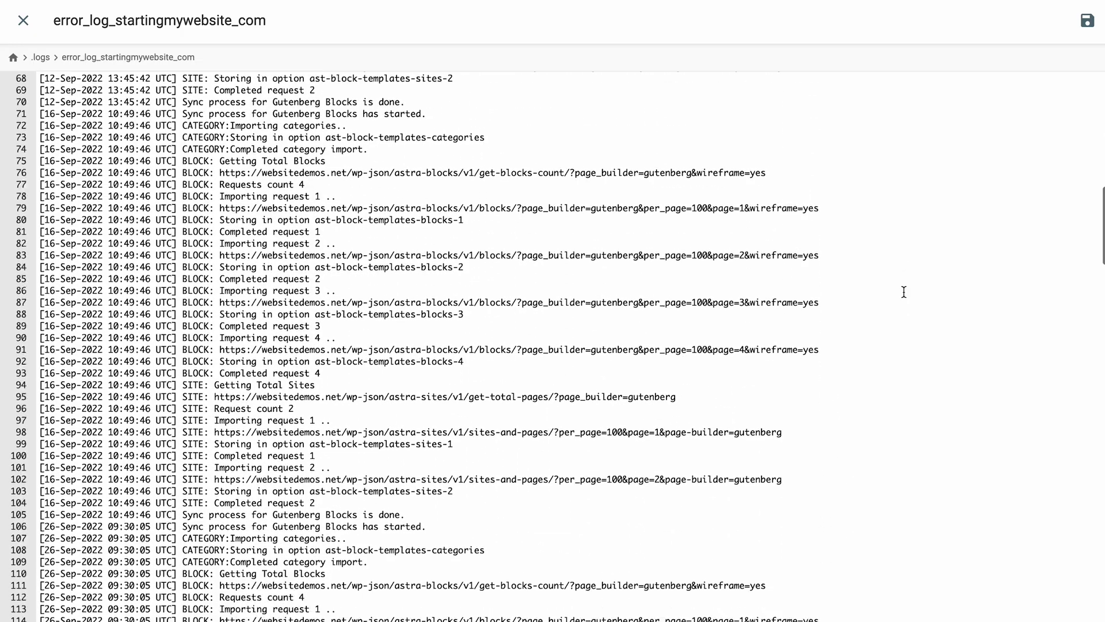
pyautogui.scroll(-11, 904, 292)
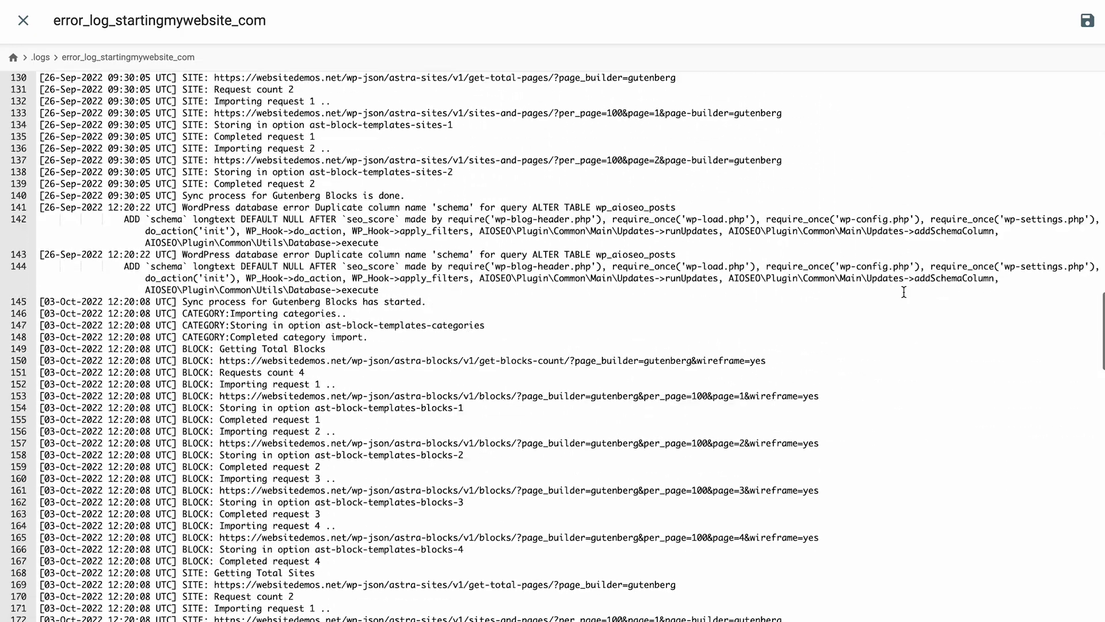
pyautogui.scroll(-8, 904, 292)
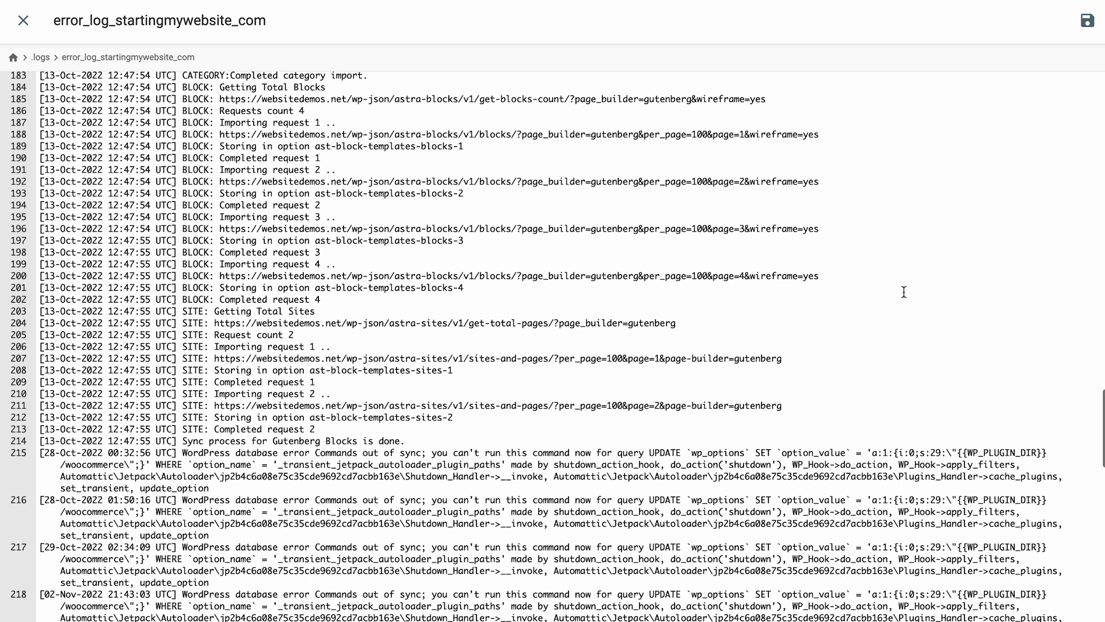